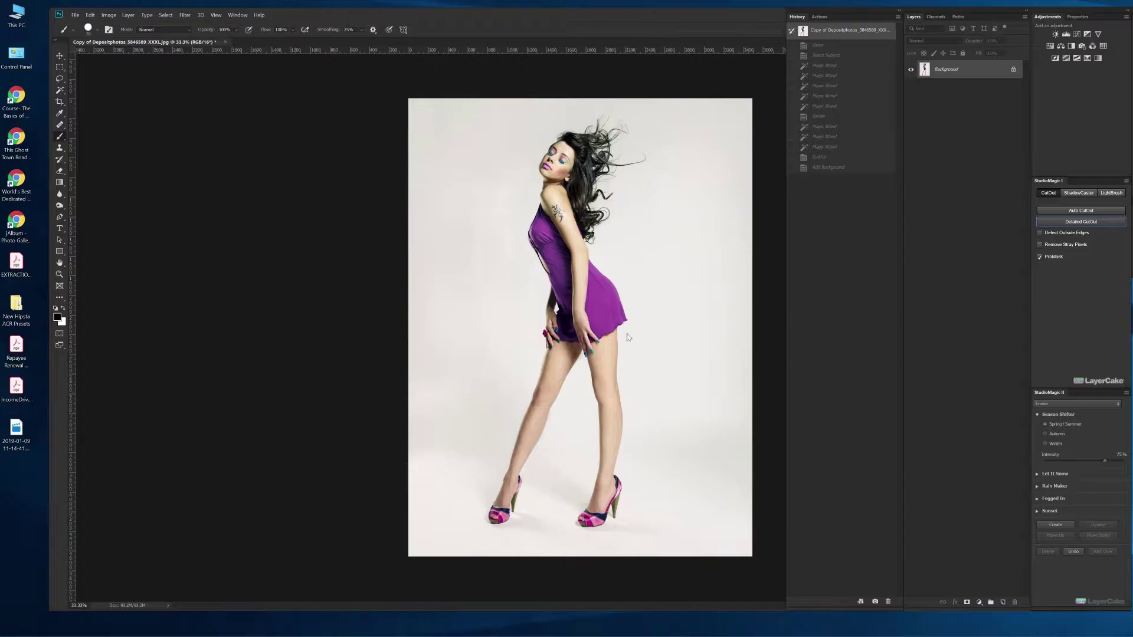
- Switch to the Magic Wand tool and automatically select the woman with Select Subject
left_click(60, 136)
left_click(59, 90)
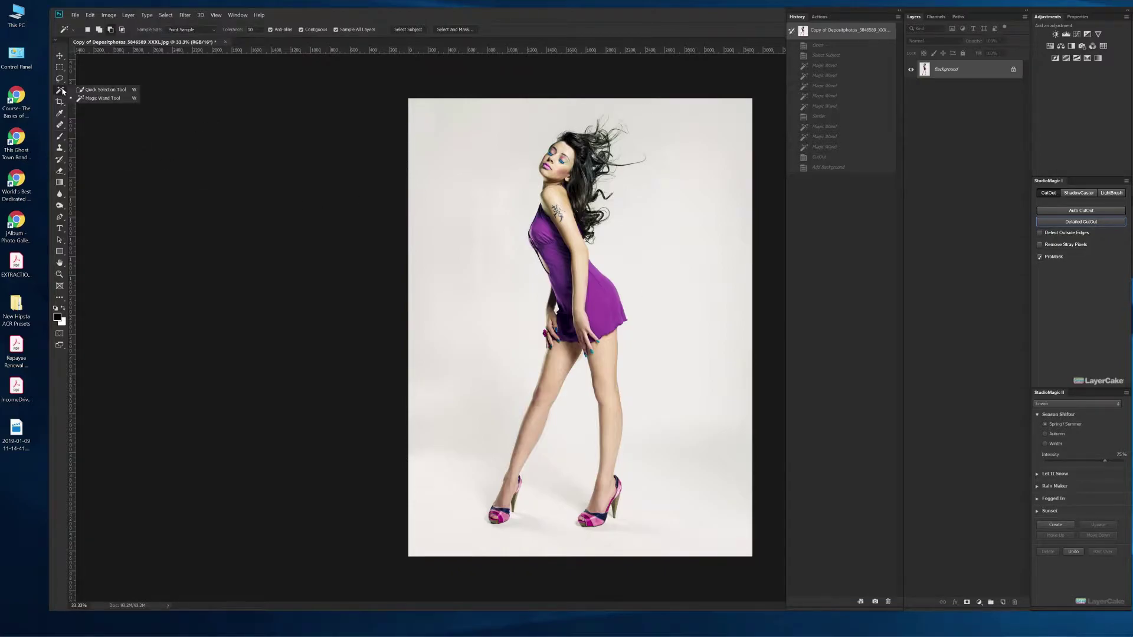
left_click(101, 99)
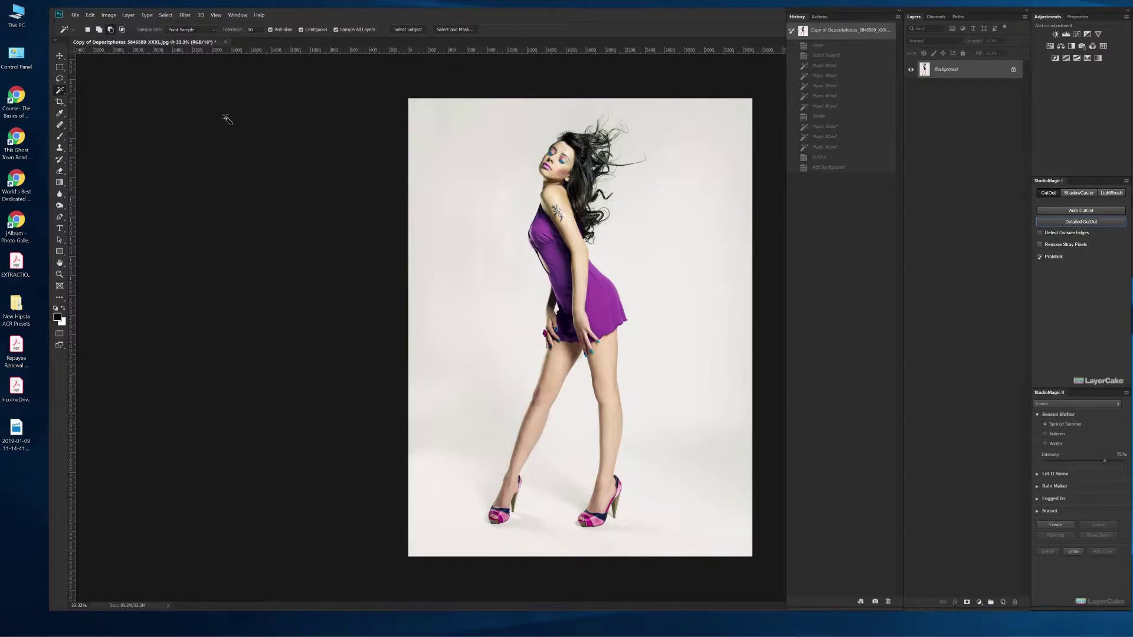
left_click(166, 17)
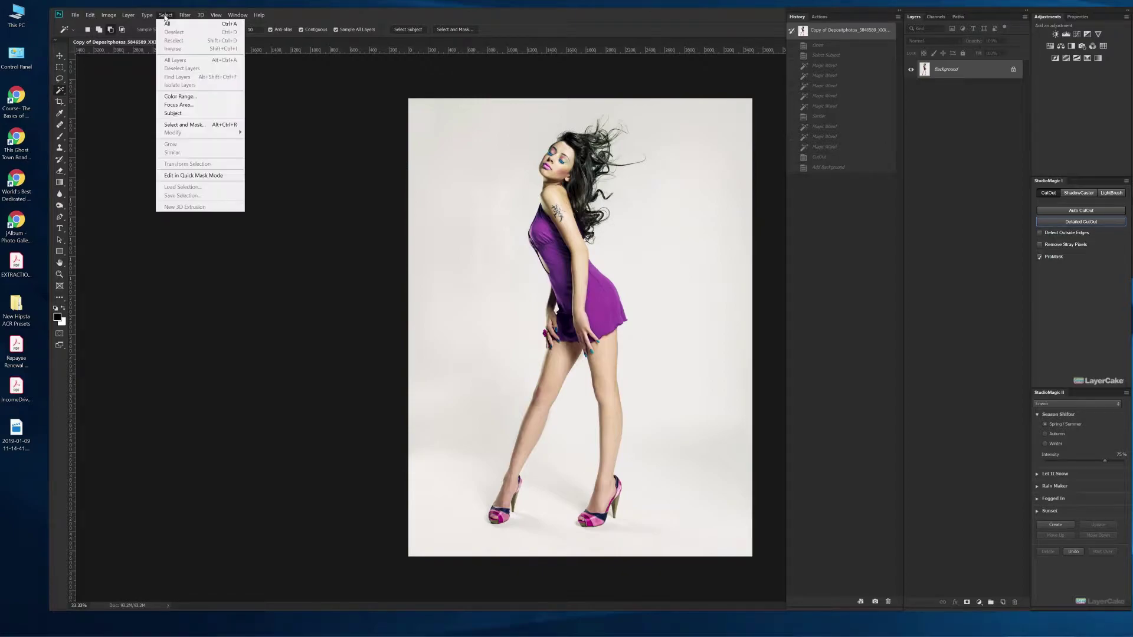
left_click(177, 113)
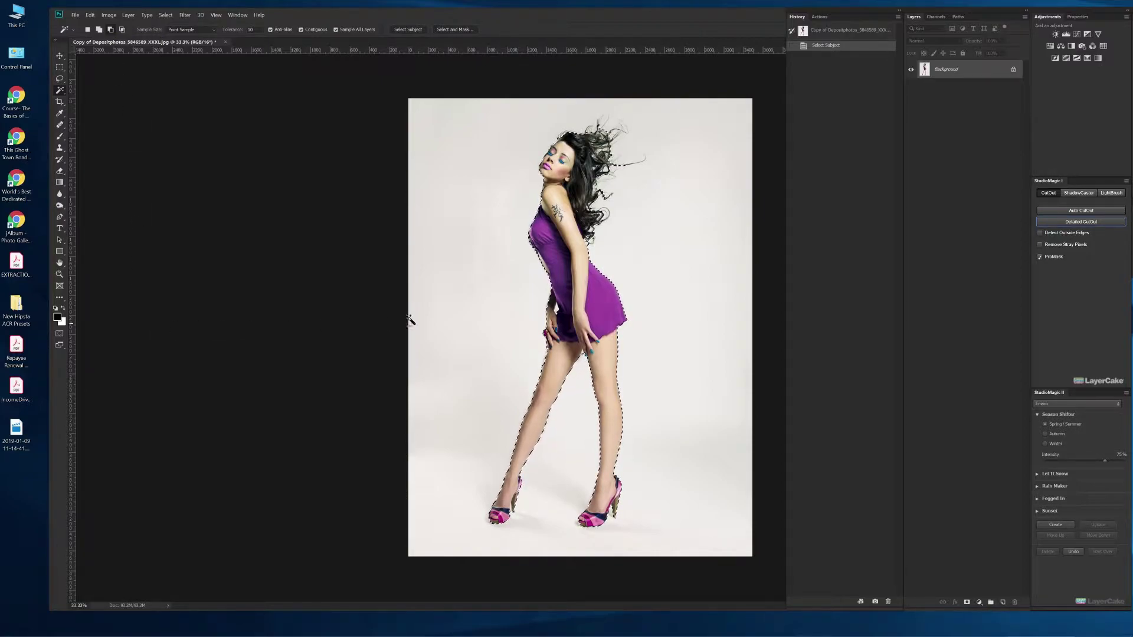
- Subtract the background gap between the rear arm and the dress from the selection with the Magic Wand, undoing excess removals
left_click(556, 311)
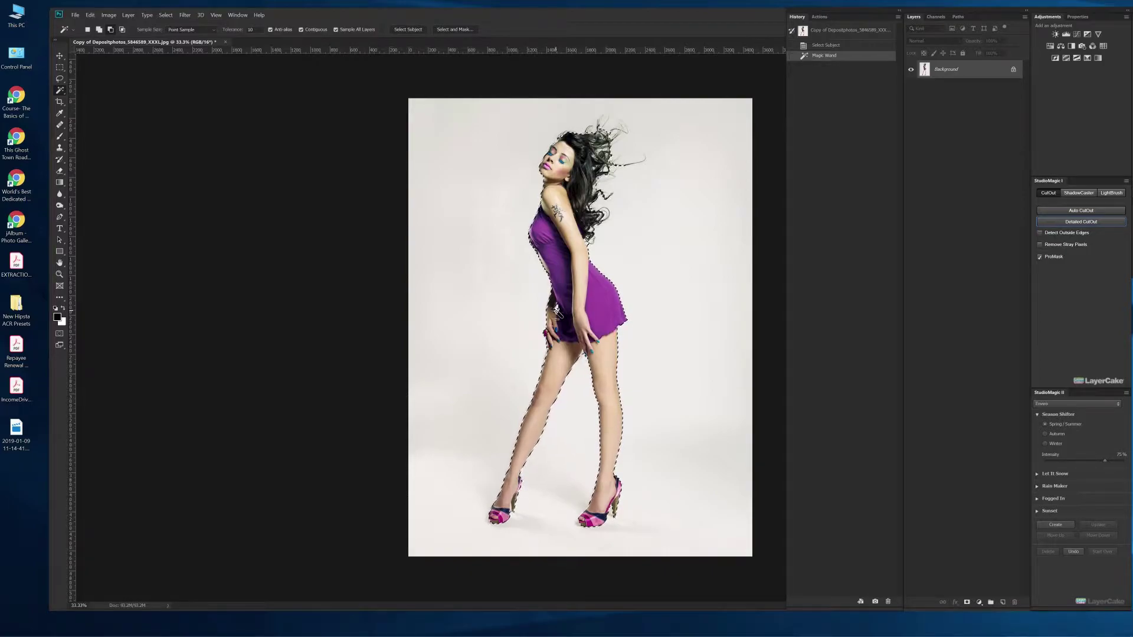
left_click(558, 313)
left_click(559, 318)
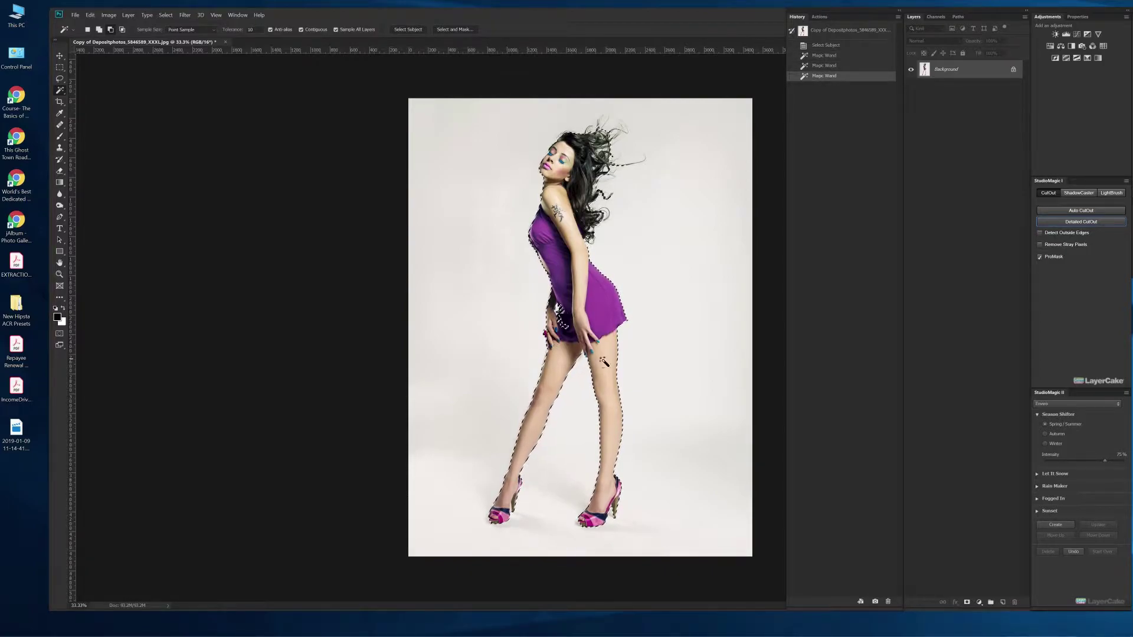
key("ctrl+z")
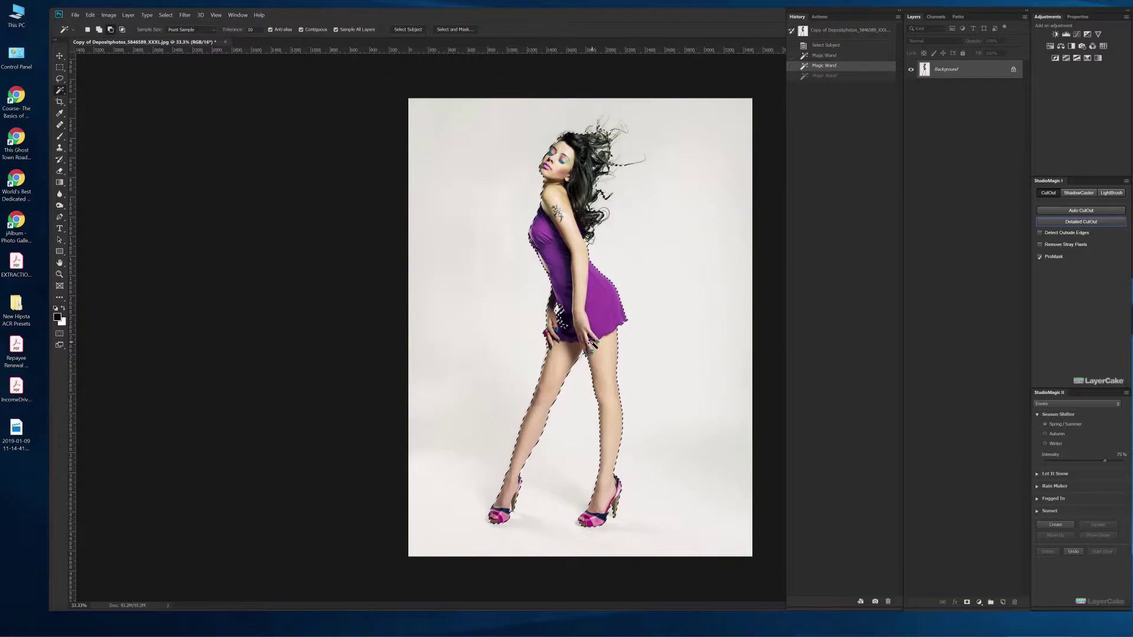
key("ctrl+z")
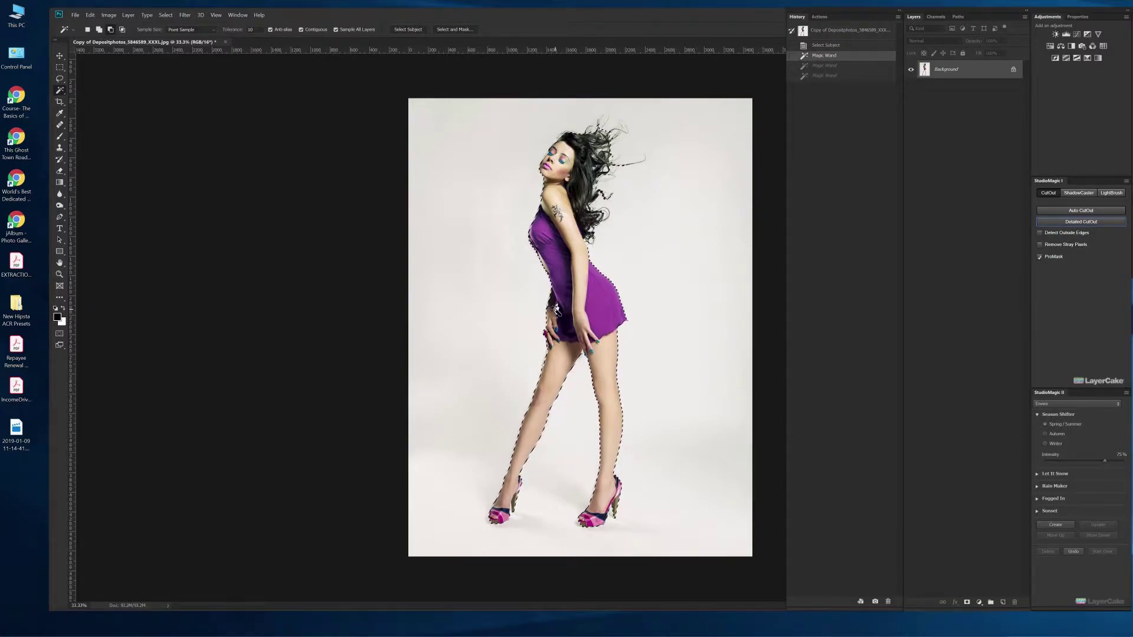
left_click(557, 313)
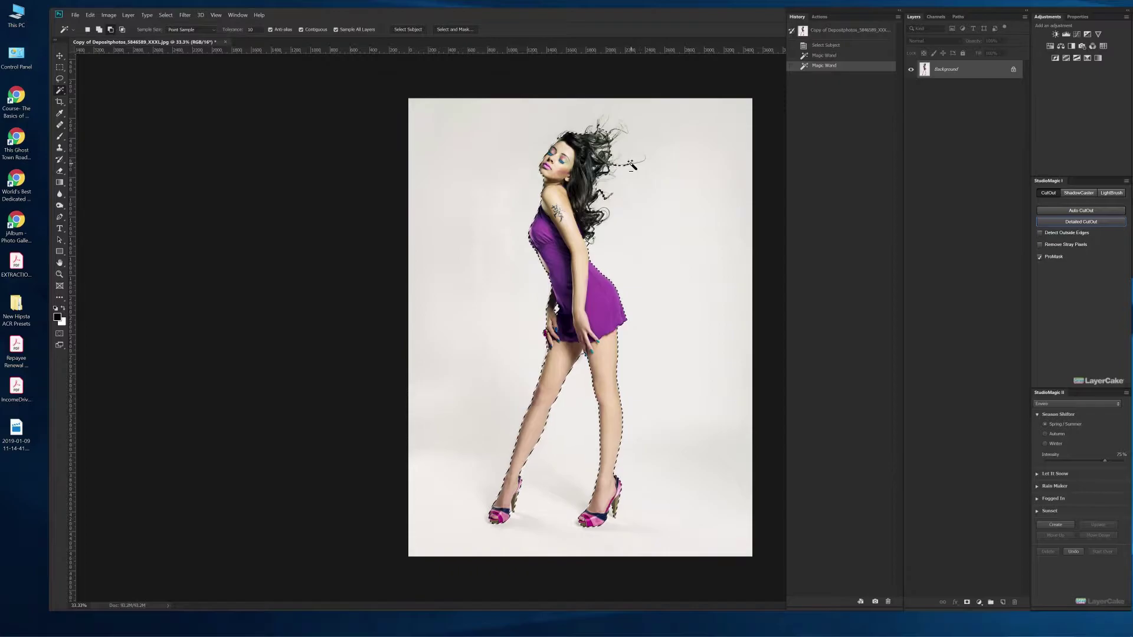
- Refine the Magic Wand selection at the hair and subtract the background below the hand between the thighs
left_click(606, 171, "shift")
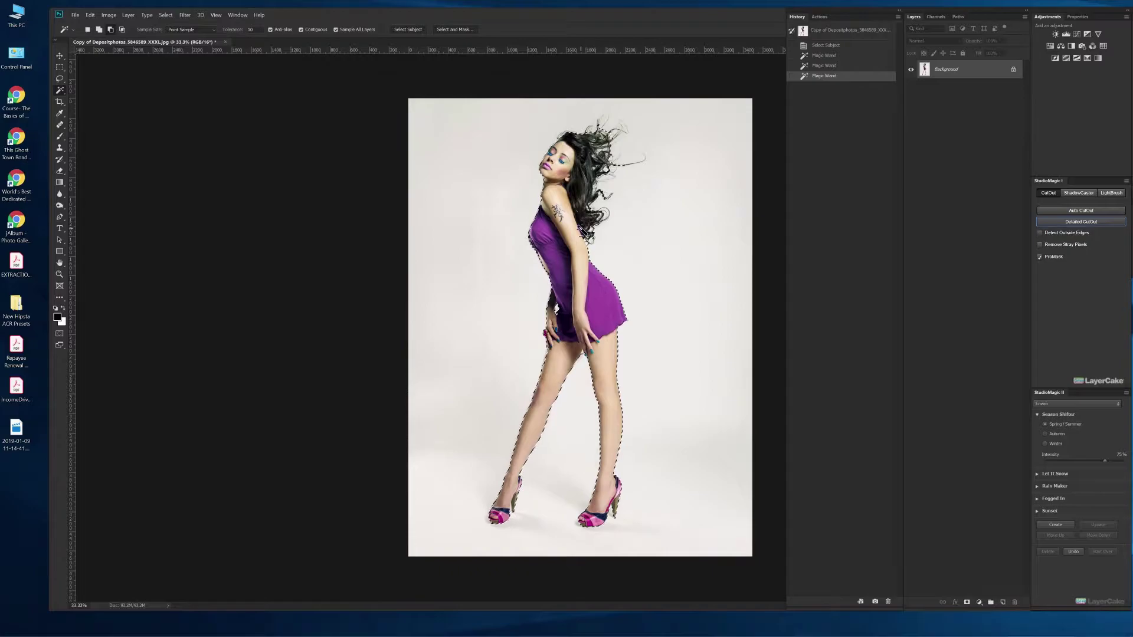
left_click(585, 355)
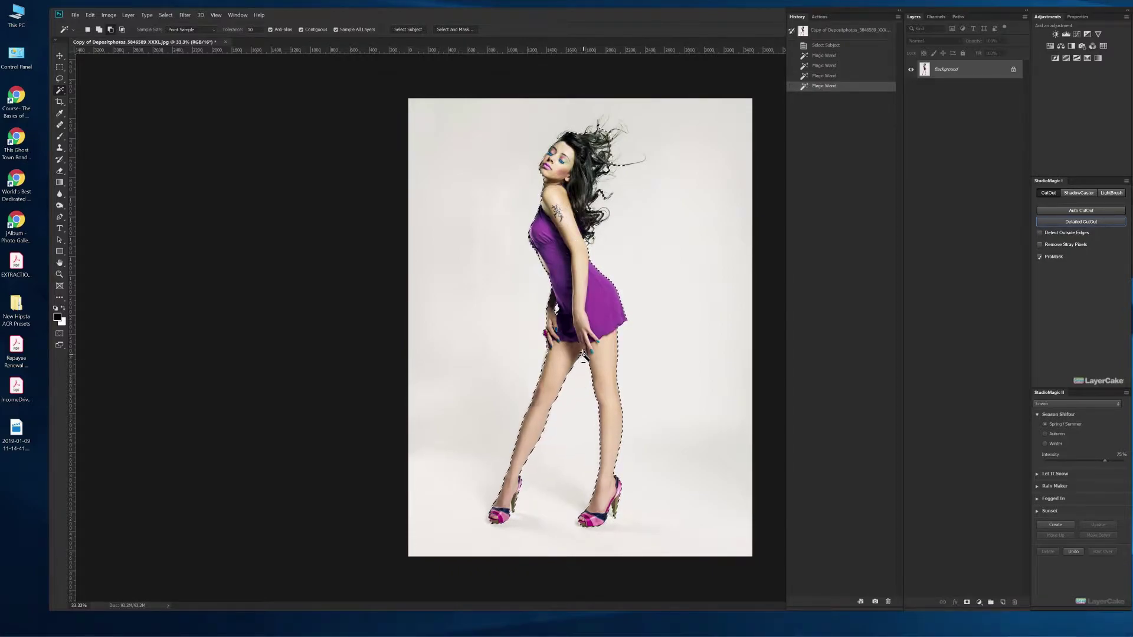
left_click(582, 370)
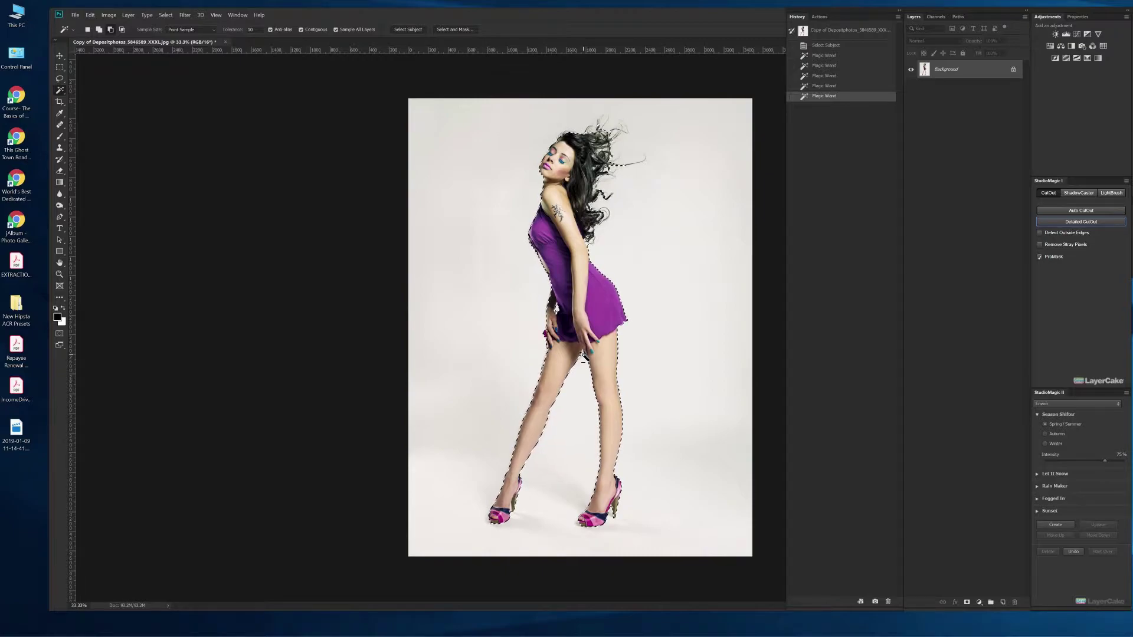
left_click(583, 356)
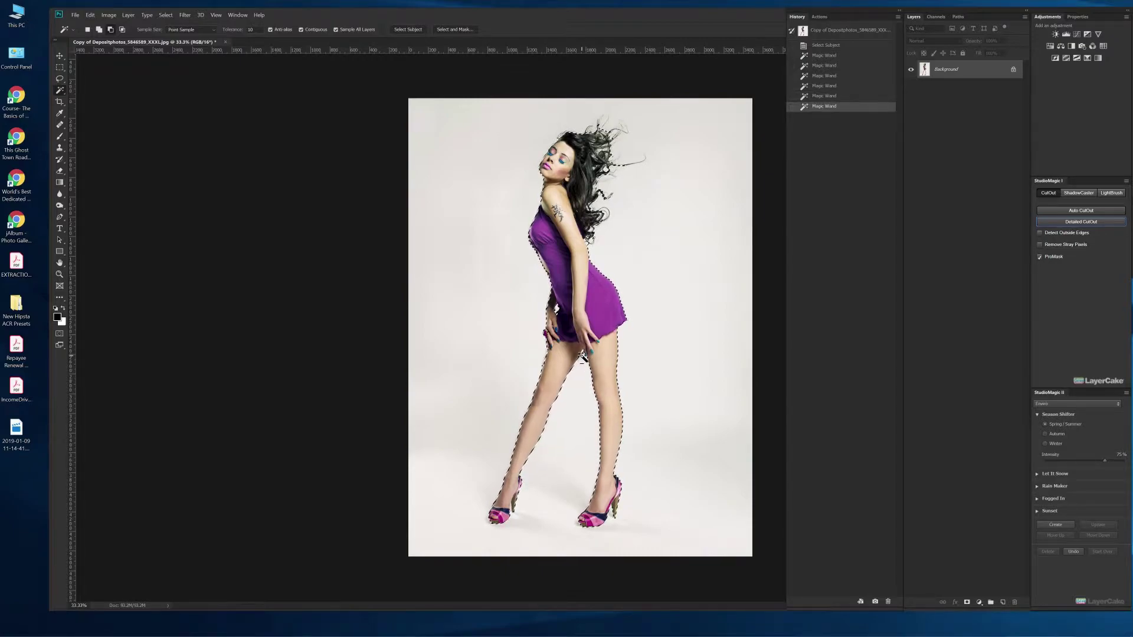
left_click(585, 357)
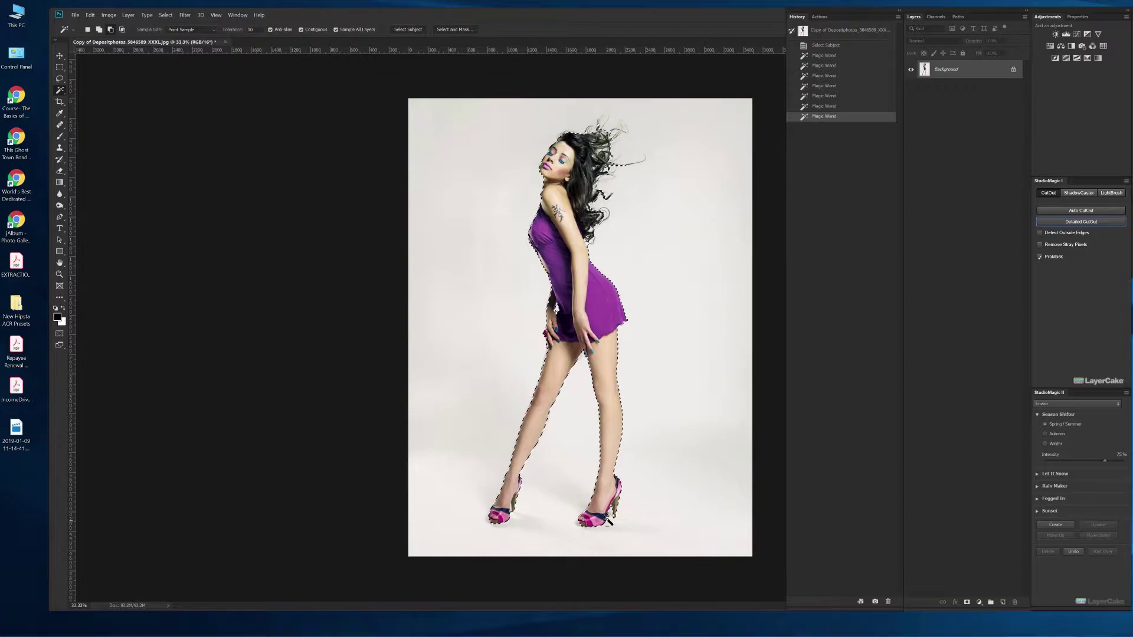
- Clean up the selection around both high-heeled shoes with the Magic Wand, removing background patches and adding the missing heel area
left_click(609, 529)
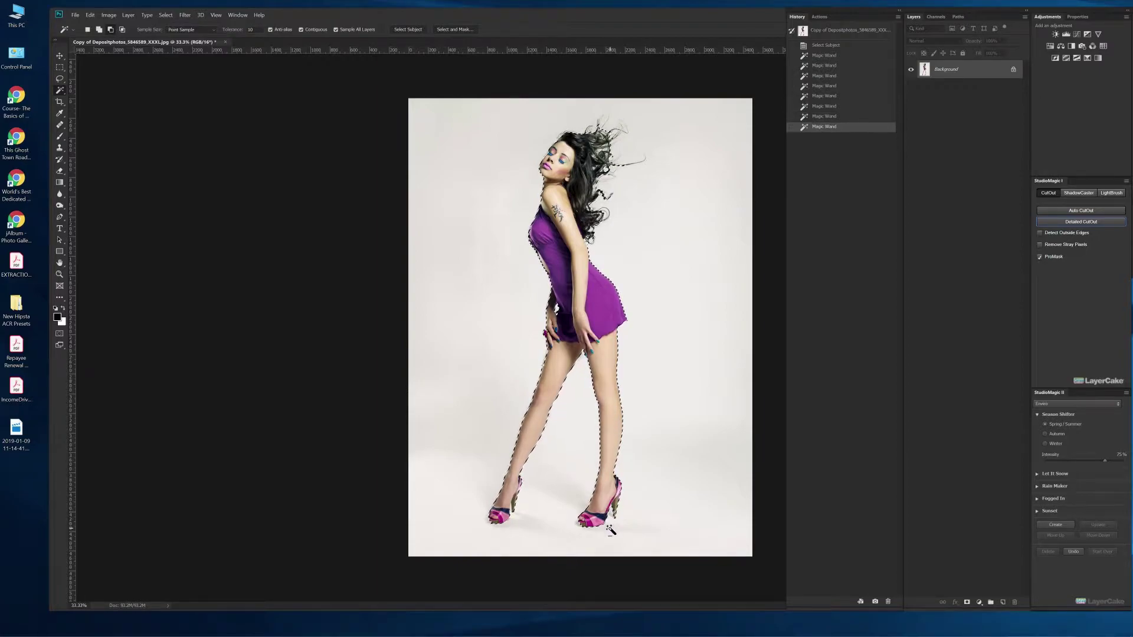
left_click(612, 524)
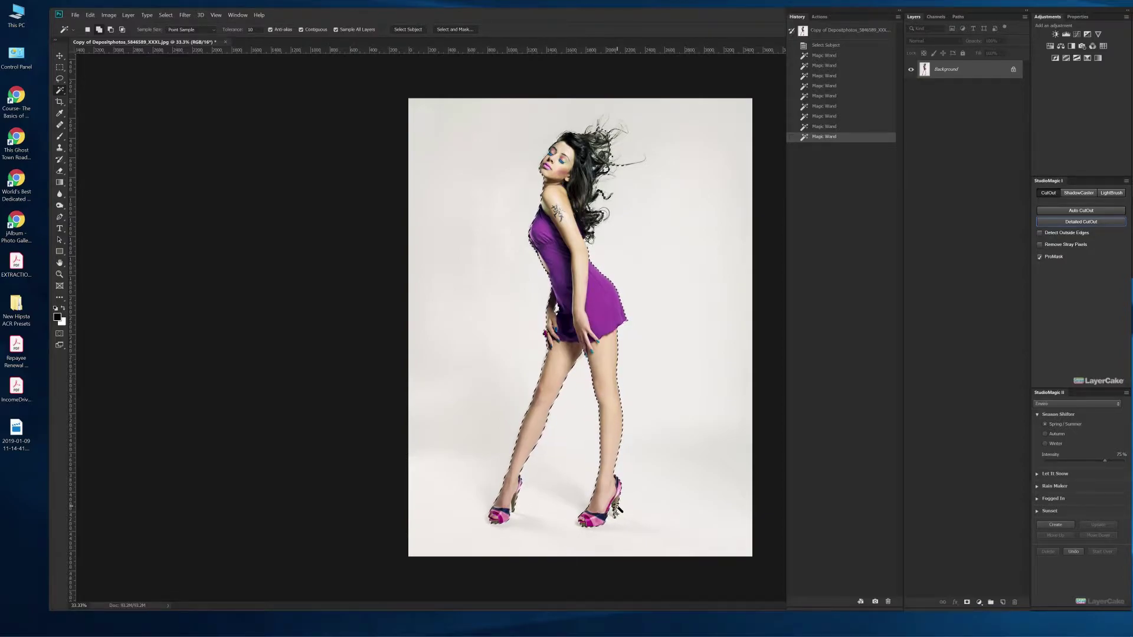
left_click(615, 505)
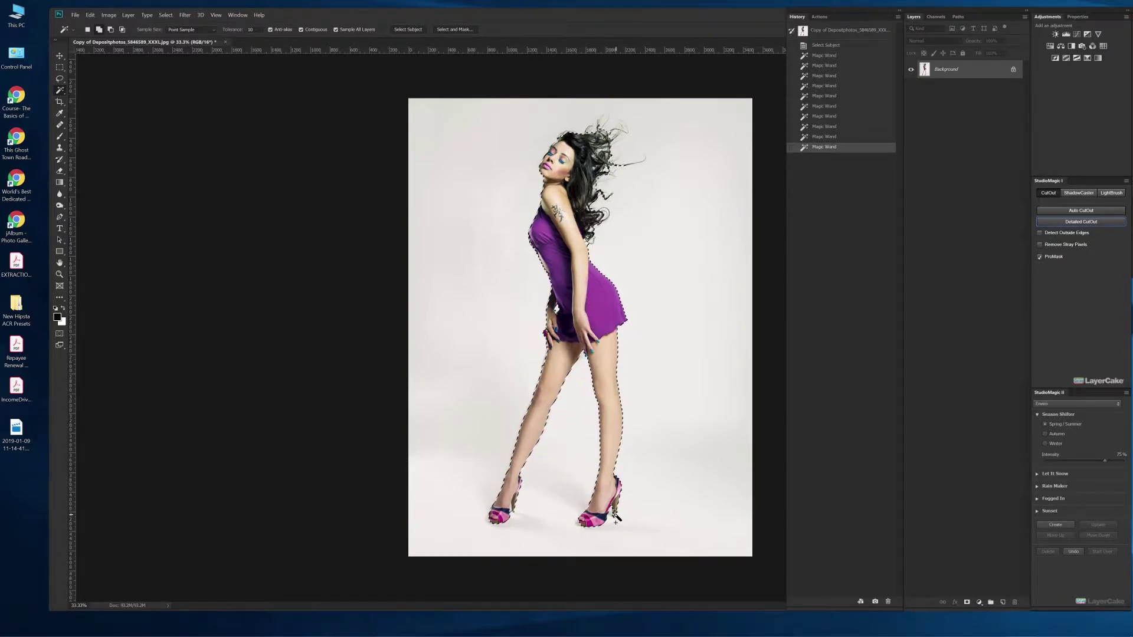
left_click(615, 520)
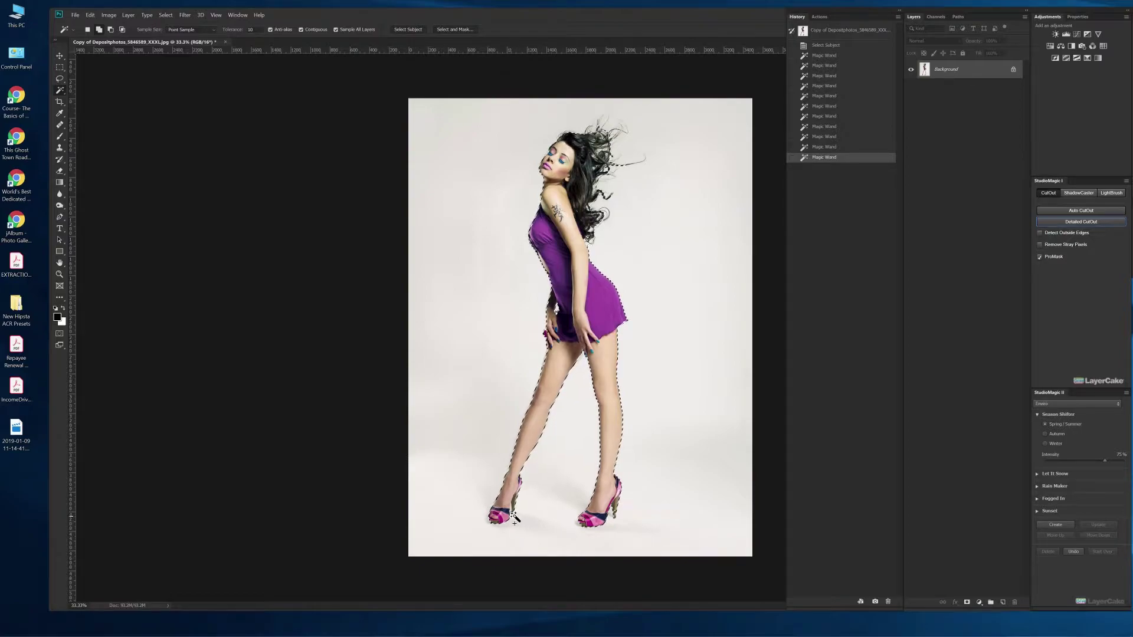
left_click(111, 30)
left_click(523, 533)
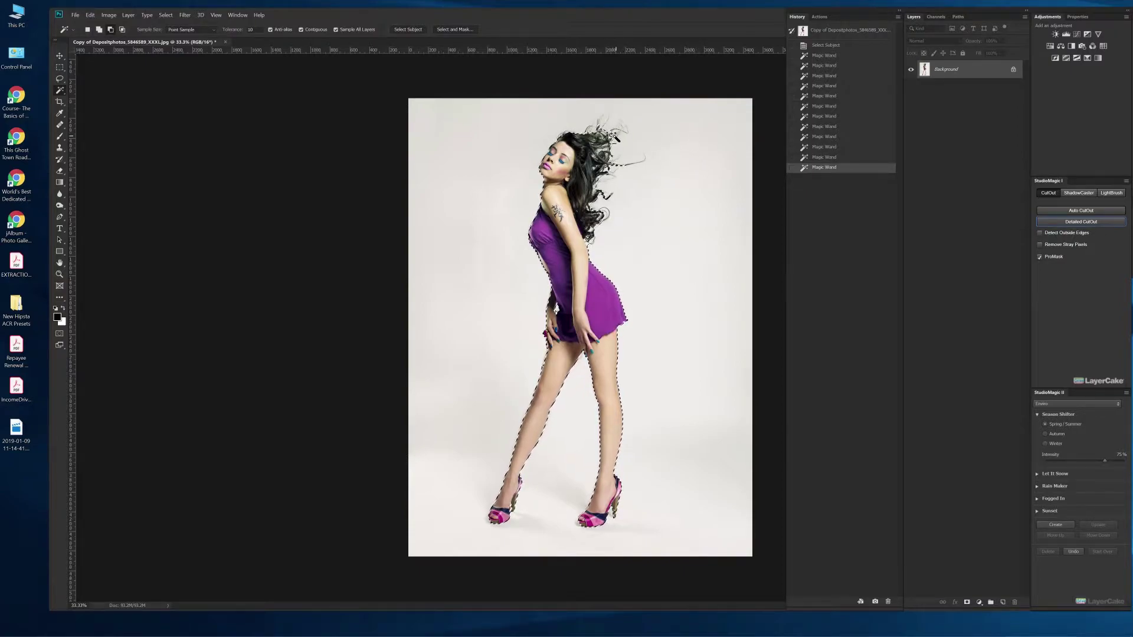
left_click(110, 29)
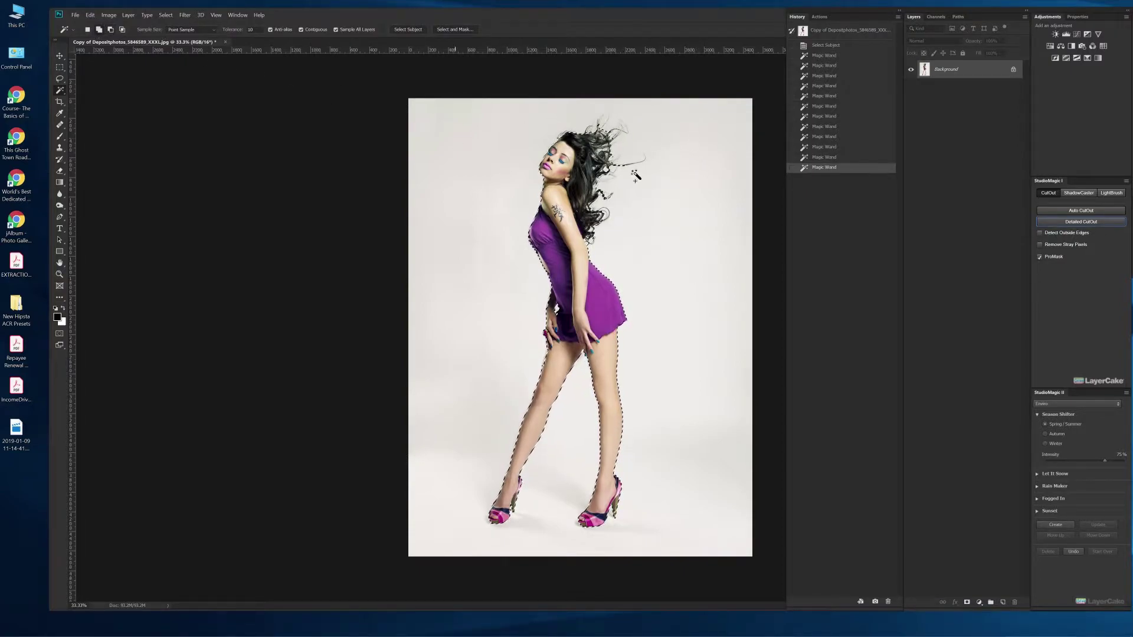
- Use the Quick Selection tool to add the stray hair strands and trim the surrounding background from the selection
right_click(59, 90)
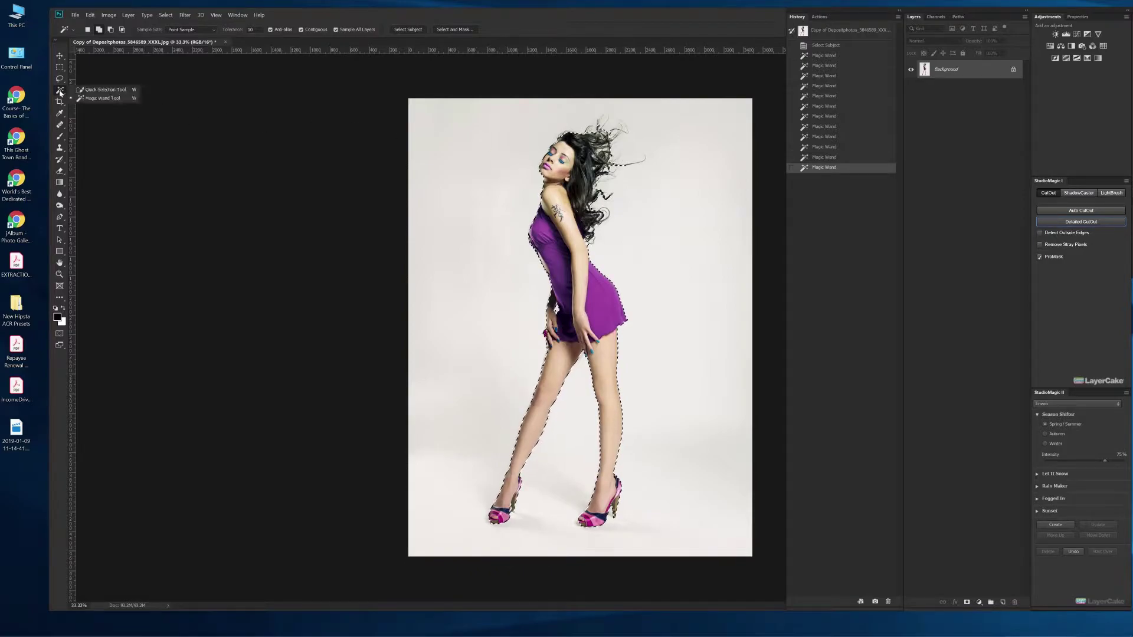
left_click(98, 91)
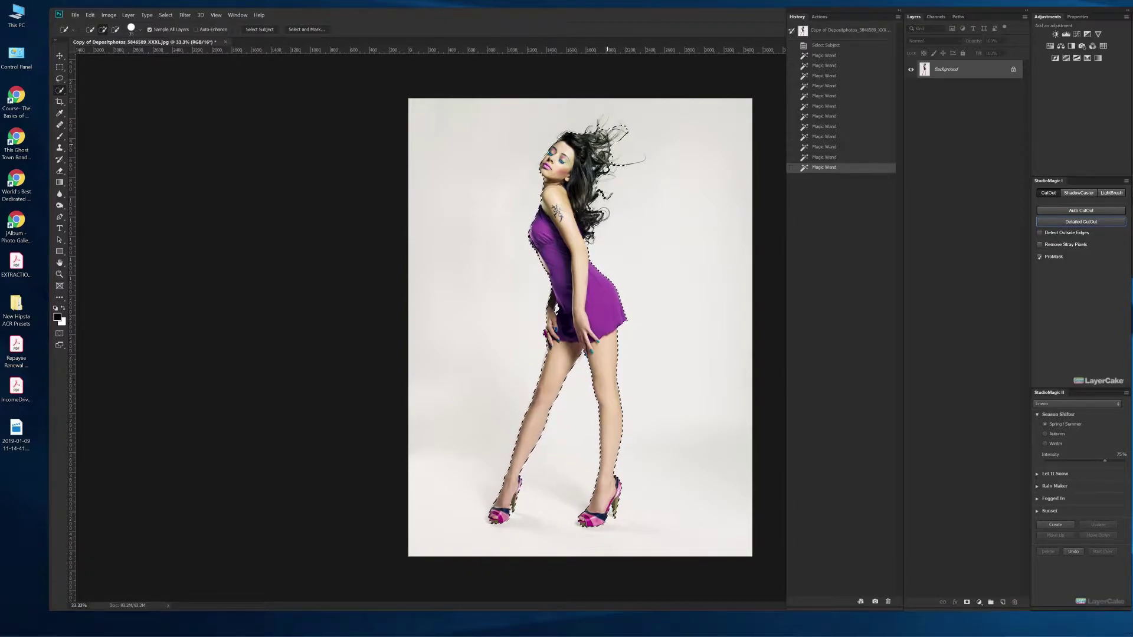
left_click_drag(557, 308, 572, 308)
mouse_move(640, 160)
left_mouse_down()
mouse_move(608, 170)
mouse_move(637, 141)
left_mouse_up()
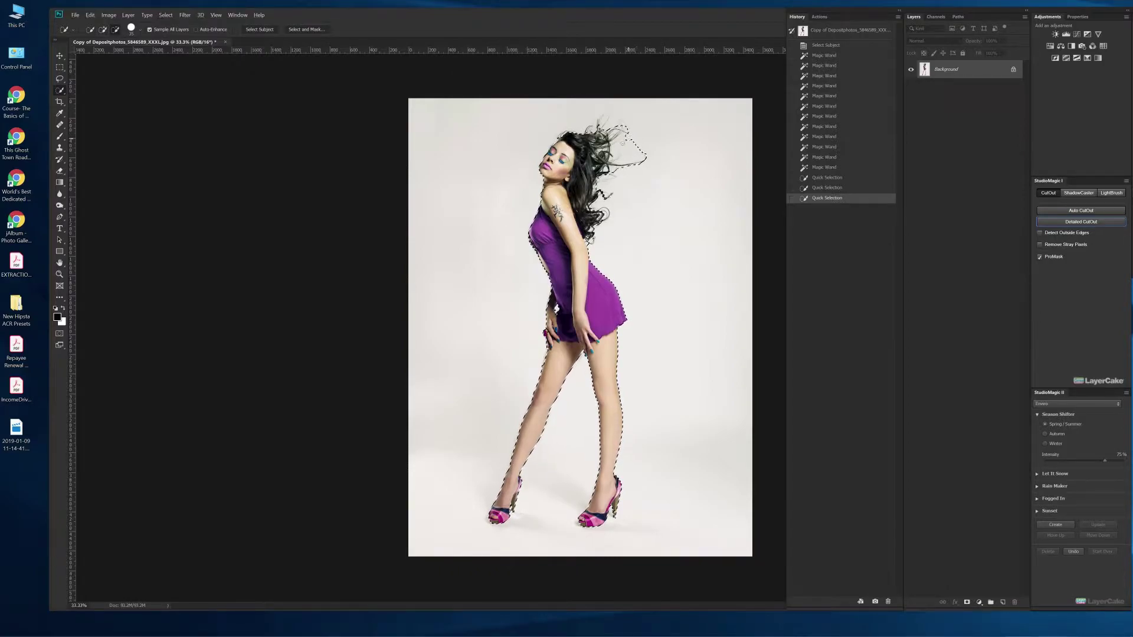
left_click_drag(633, 142, 638, 143)
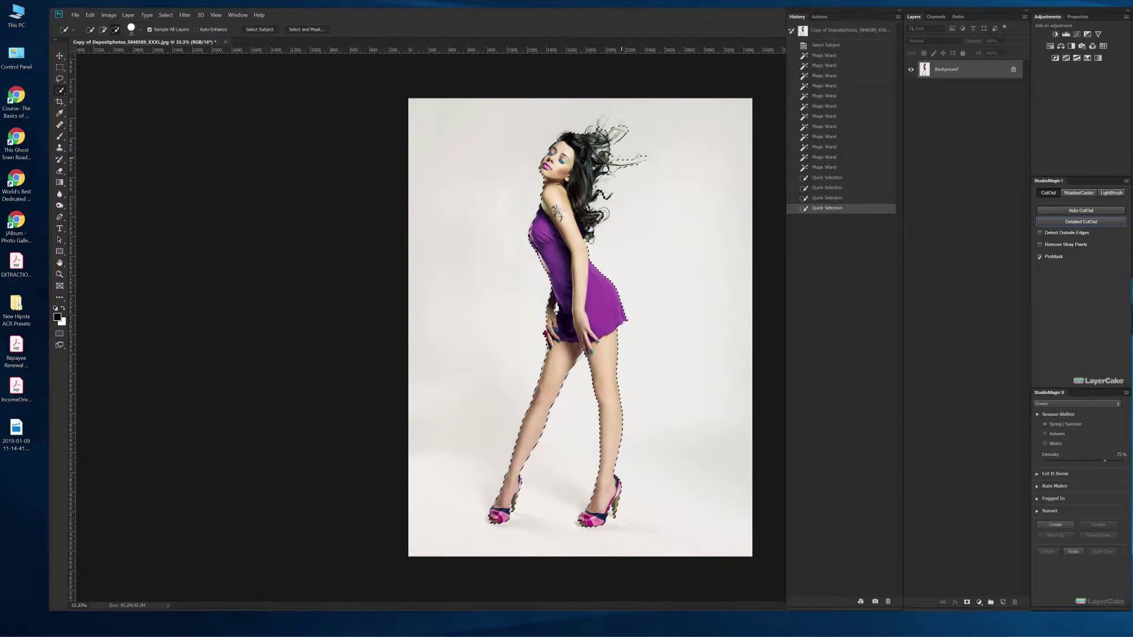
left_click_drag(618, 129, 637, 132)
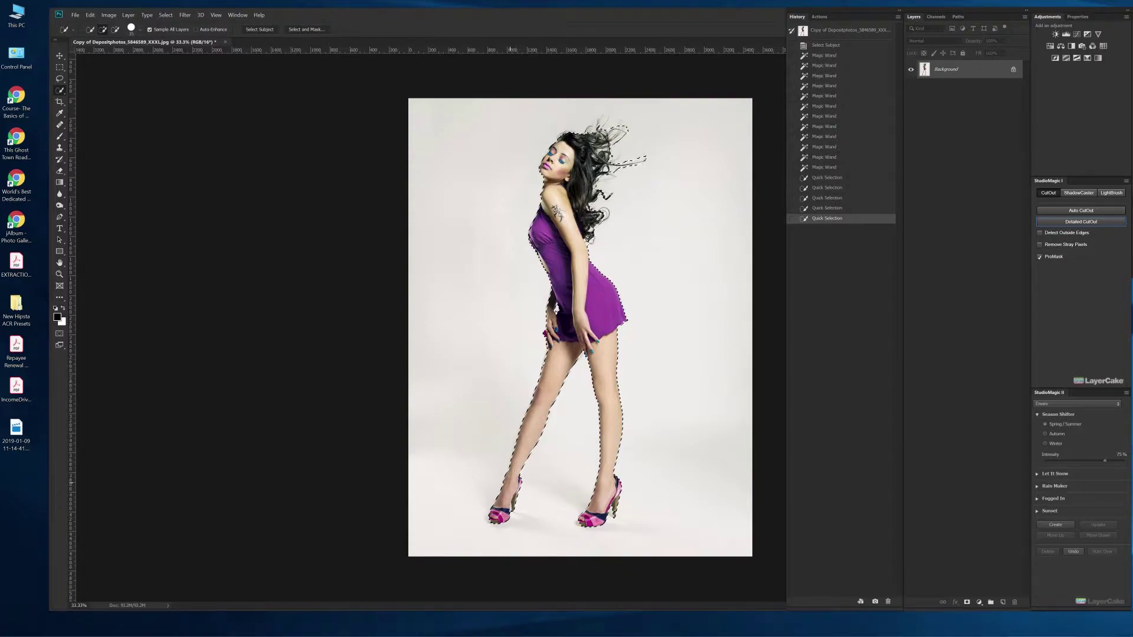
left_click(696, 370)
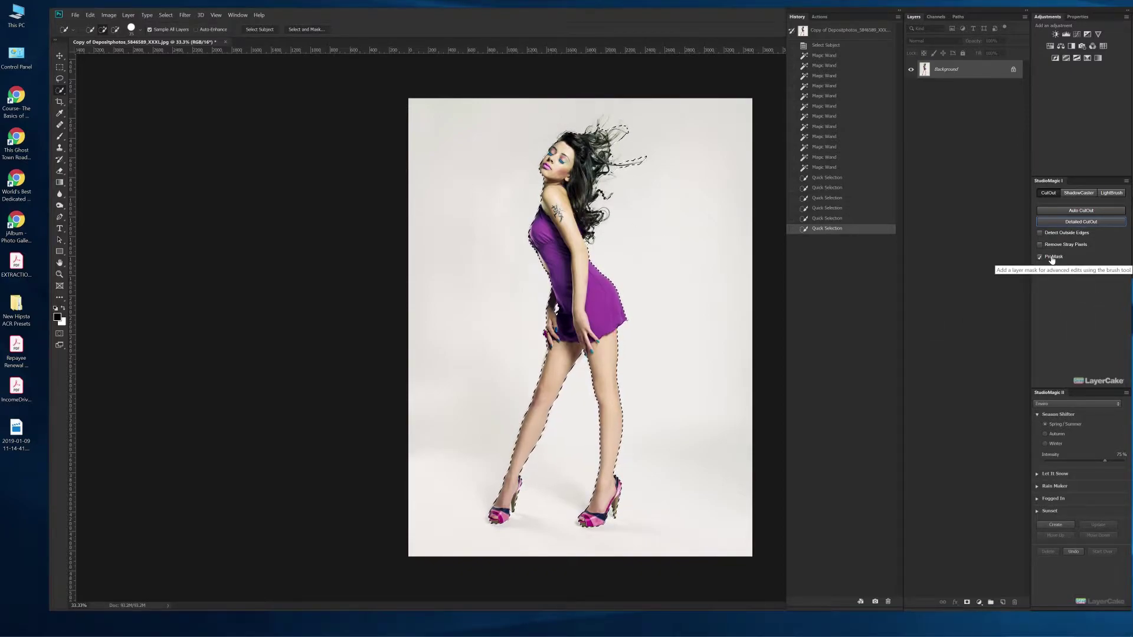
- Start a Detailed CutOut and brush over the flyaway hair and curls with the Refine Edge Brush, resizing the brush as needed
left_click(1090, 225)
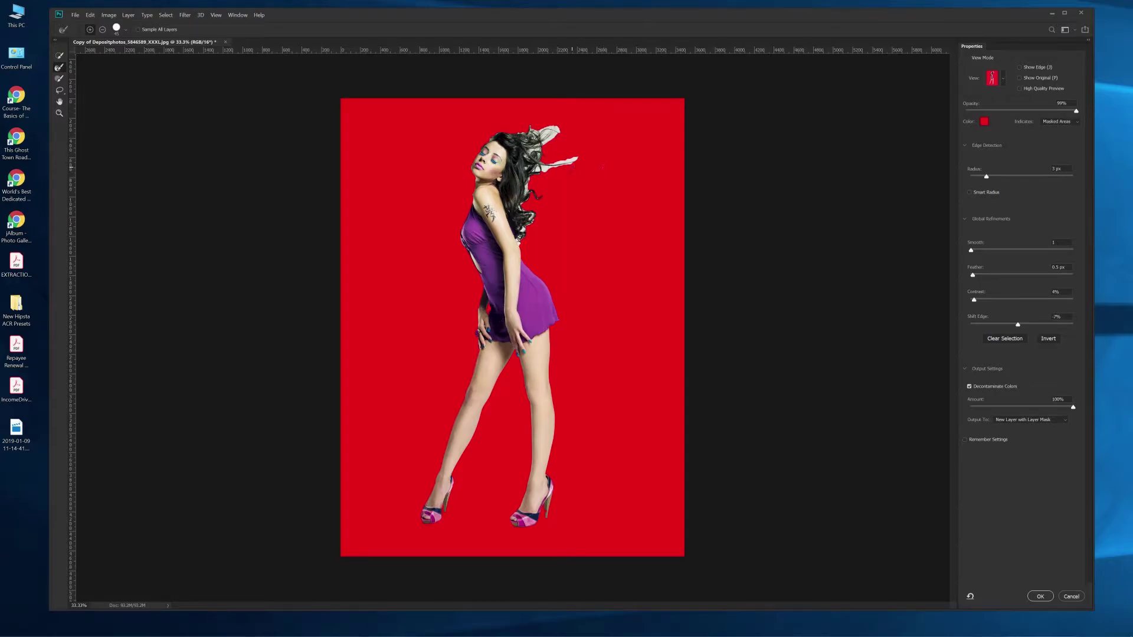
key("bracketright")
left_click_drag(554, 131, 528, 148)
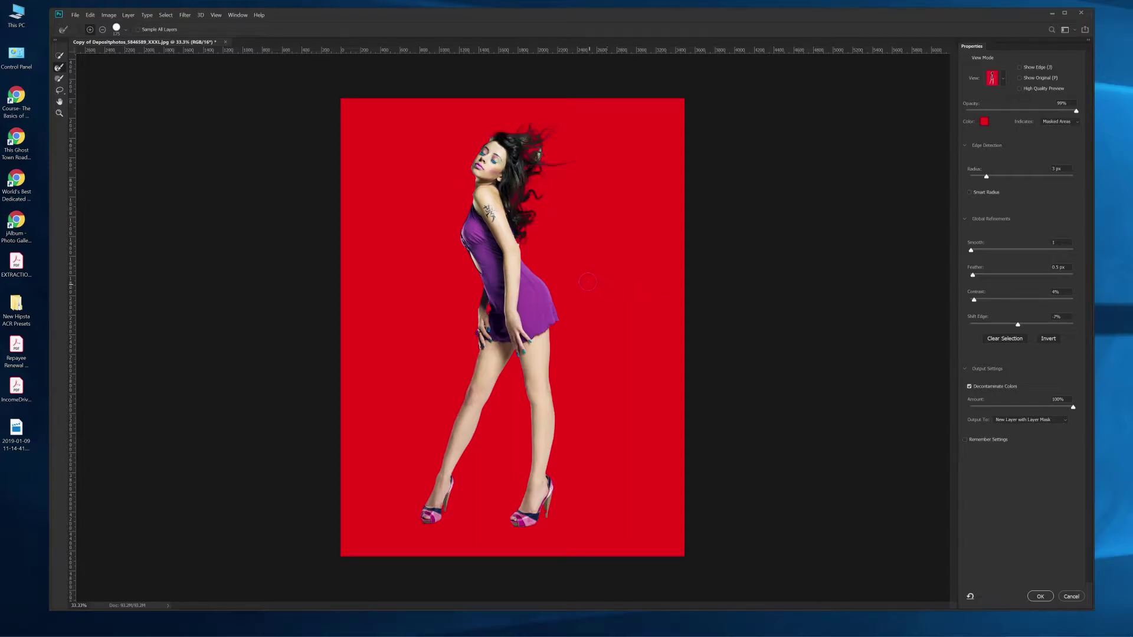
left_click_drag(533, 241, 522, 239)
key("bracketleft")
left_click(521, 242)
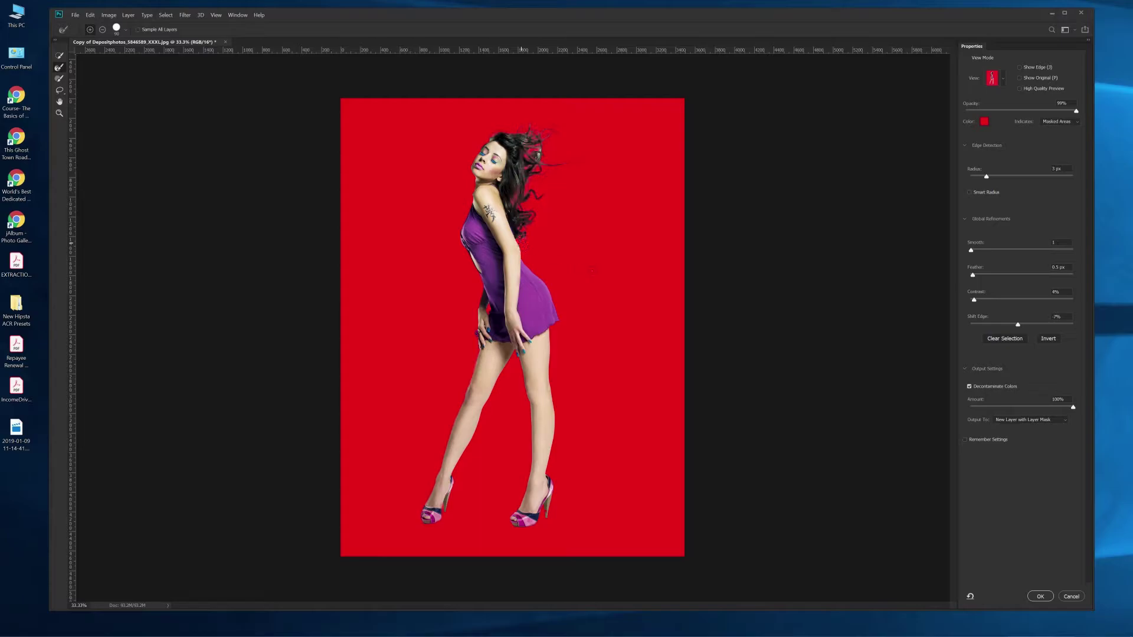
left_click(547, 151)
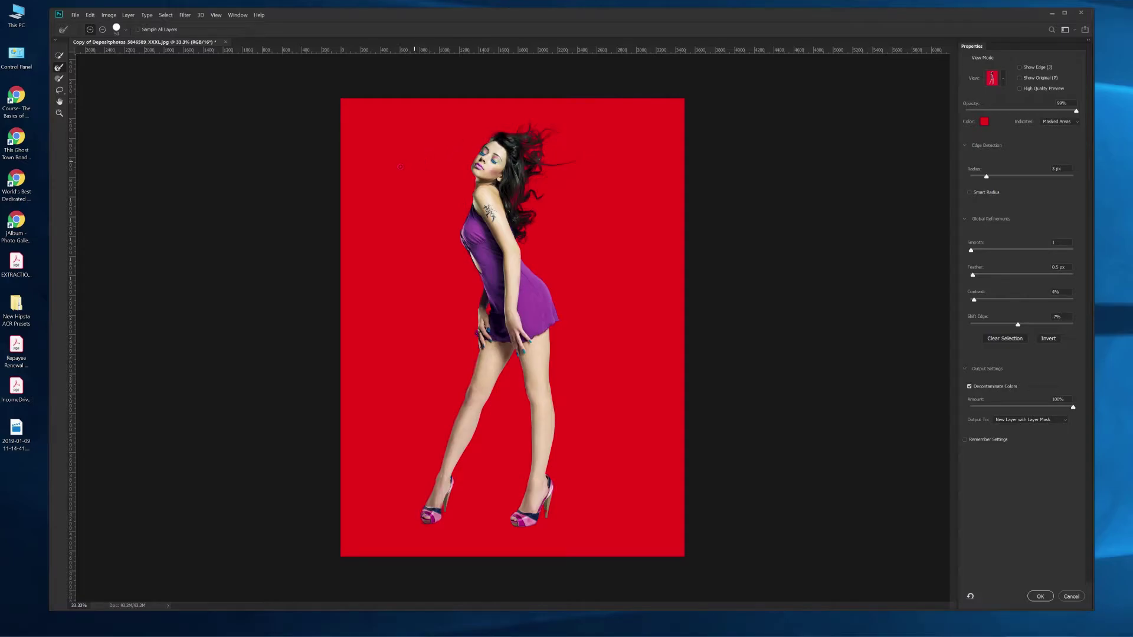
- Collapse the edge detection settings and fine-tune the mask's global refinements, including Feather and Contrast
scroll(359, 218, "up", 2)
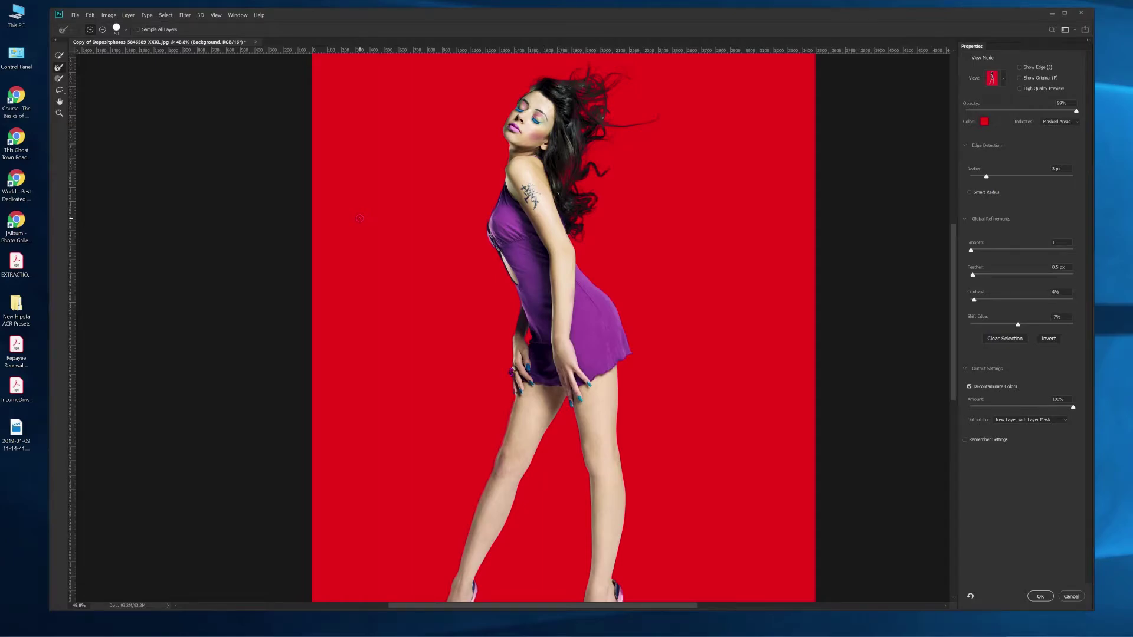
scroll(360, 218, "down", 2)
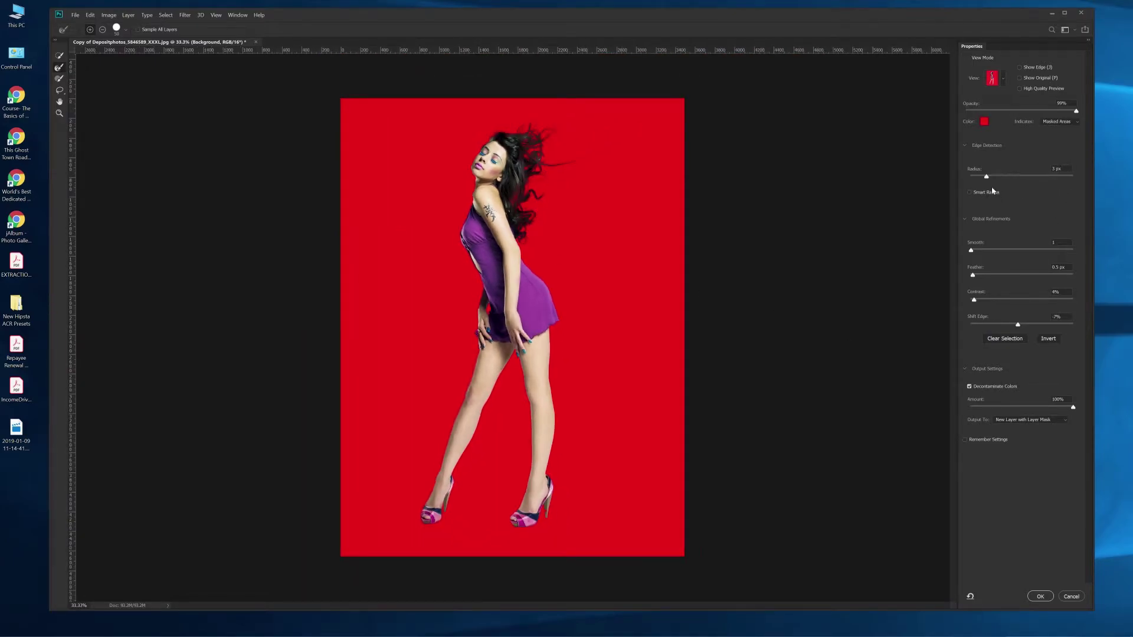
left_click(965, 145)
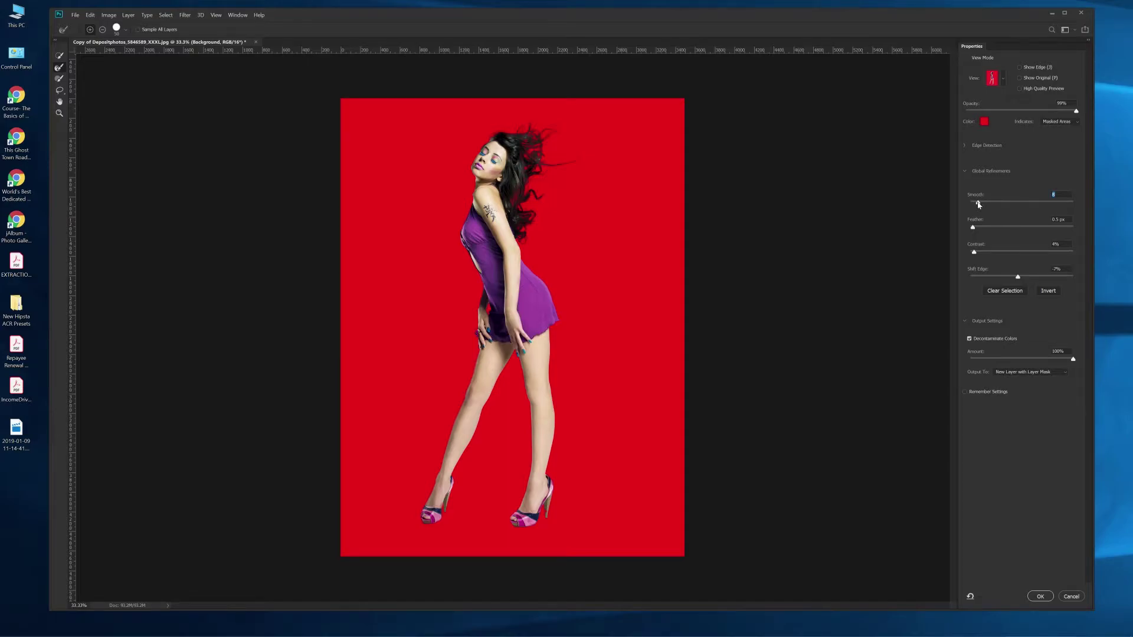
left_click_drag(973, 227, 977, 228)
key("Up")
left_click(982, 251)
key("Down")
key("Down")
key("Up")
key("Up")
key("Up")
key("ctrl+a")
- Apply the cutout to a new layer with layer mask and hide the gray background layer beneath it
left_click(1041, 595)
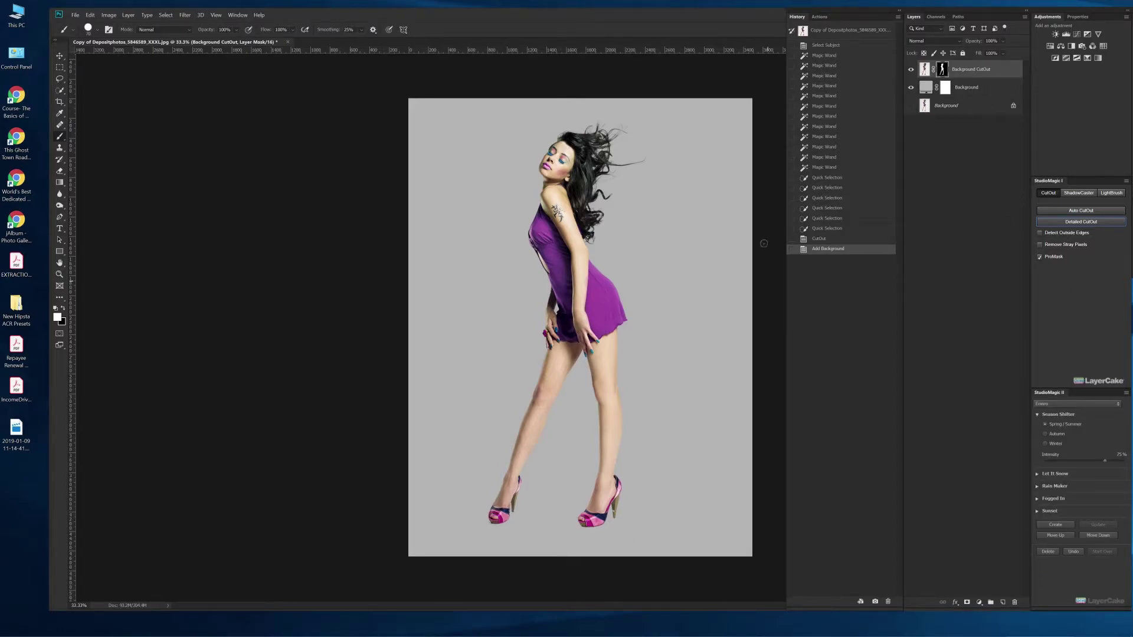
left_click(910, 88)
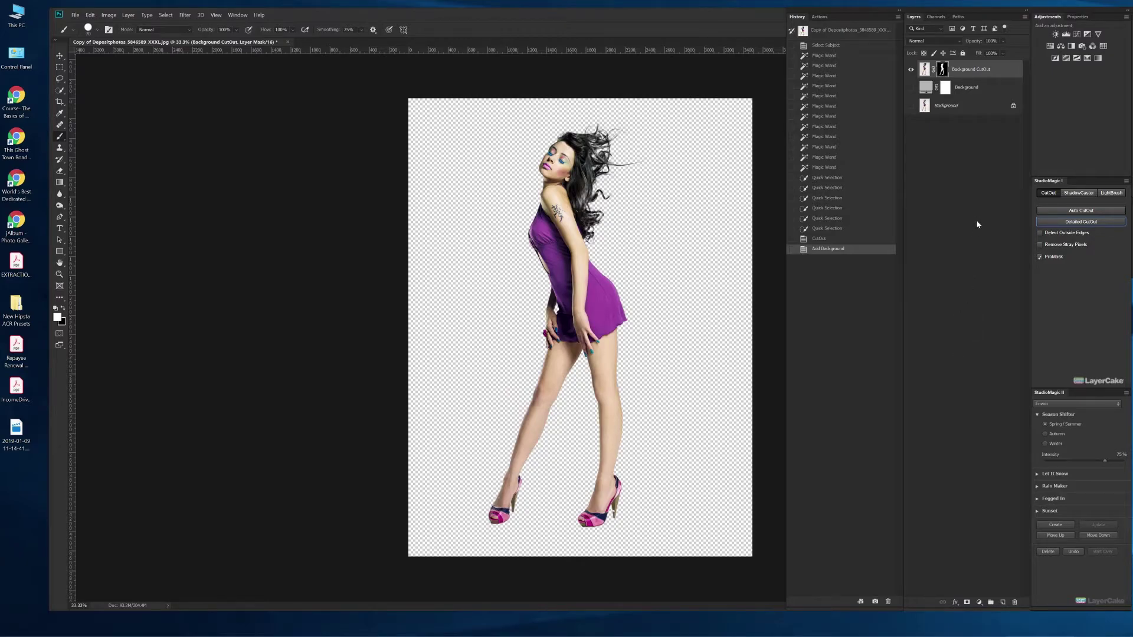
- Show the gray background layer again and delete the original locked Background layer beneath it
left_click(990, 89)
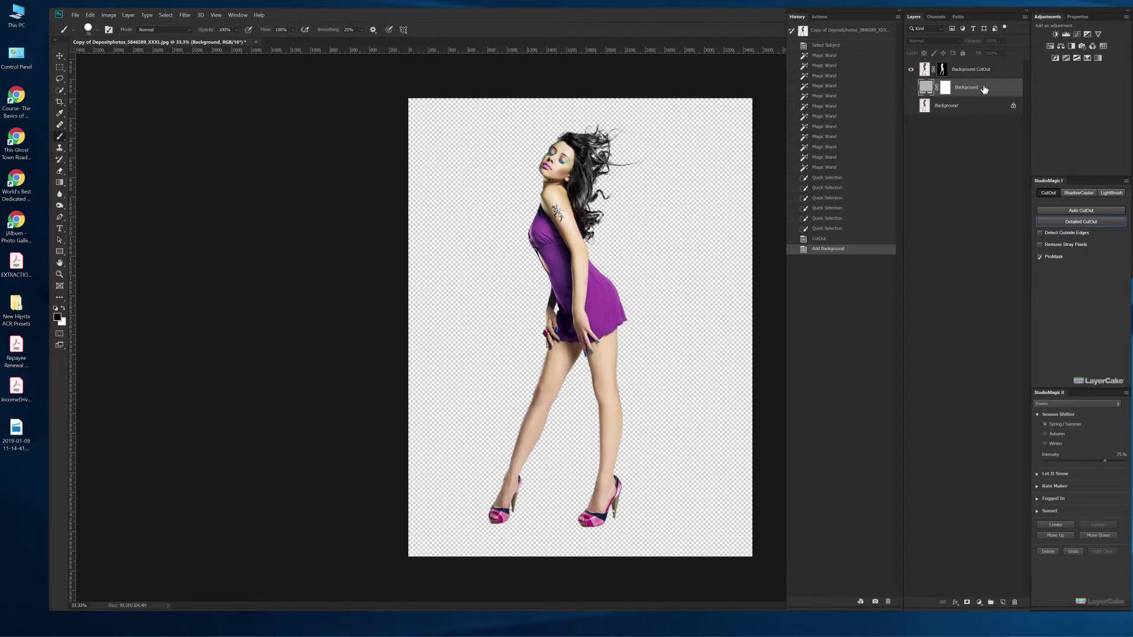
left_click(910, 87)
left_click(964, 111)
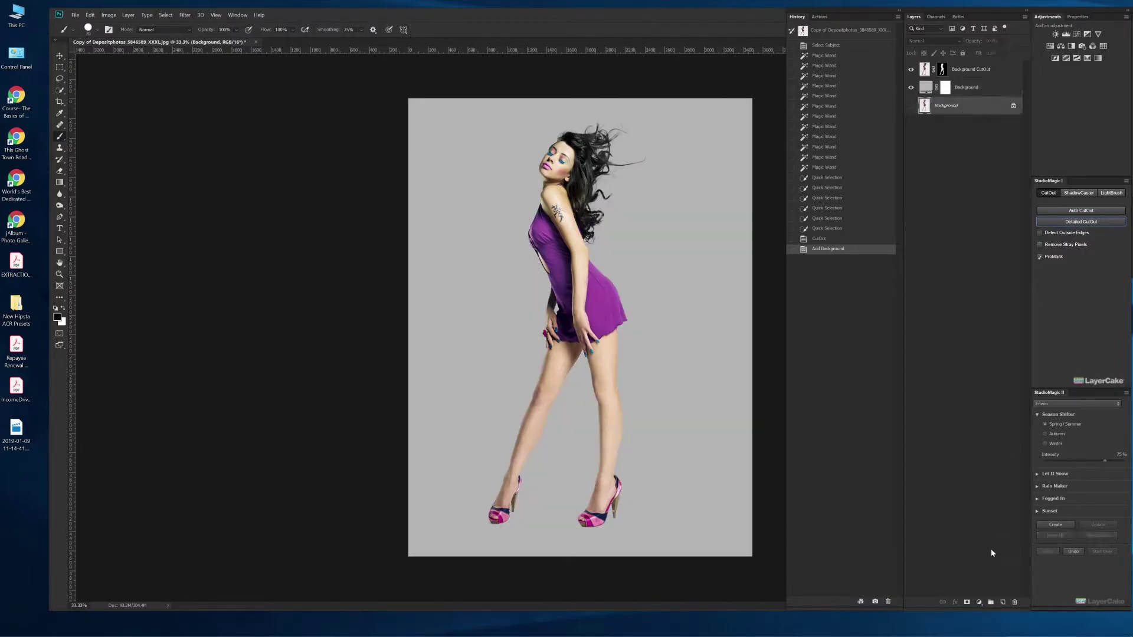
left_click(1015, 602)
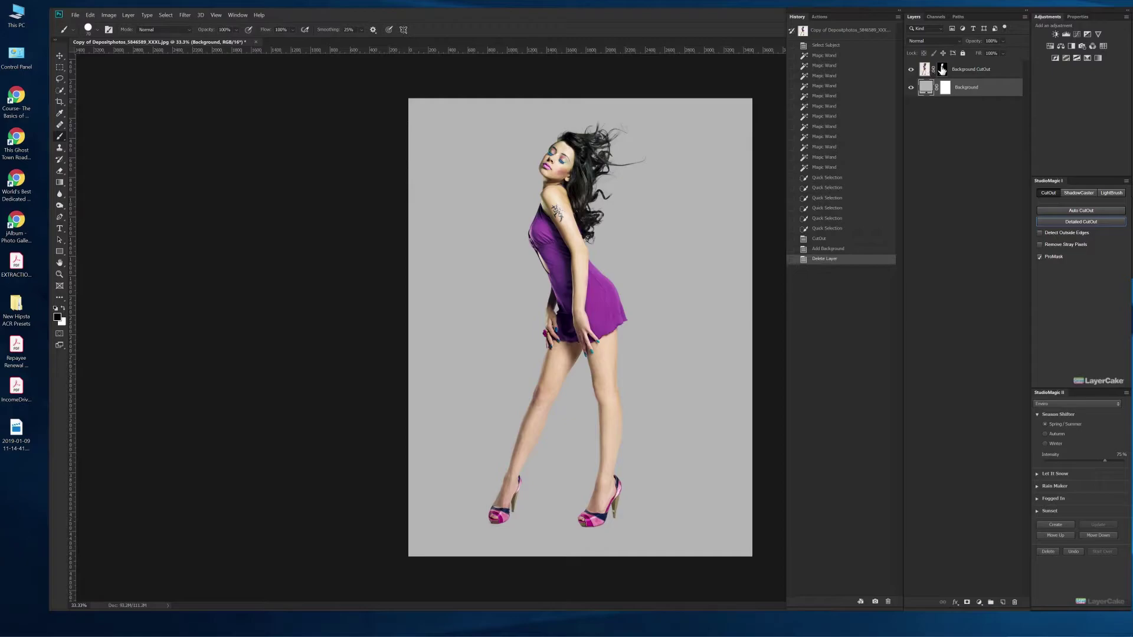
- Apply the layer mask on the Background CutOut layer permanently
left_click(977, 74)
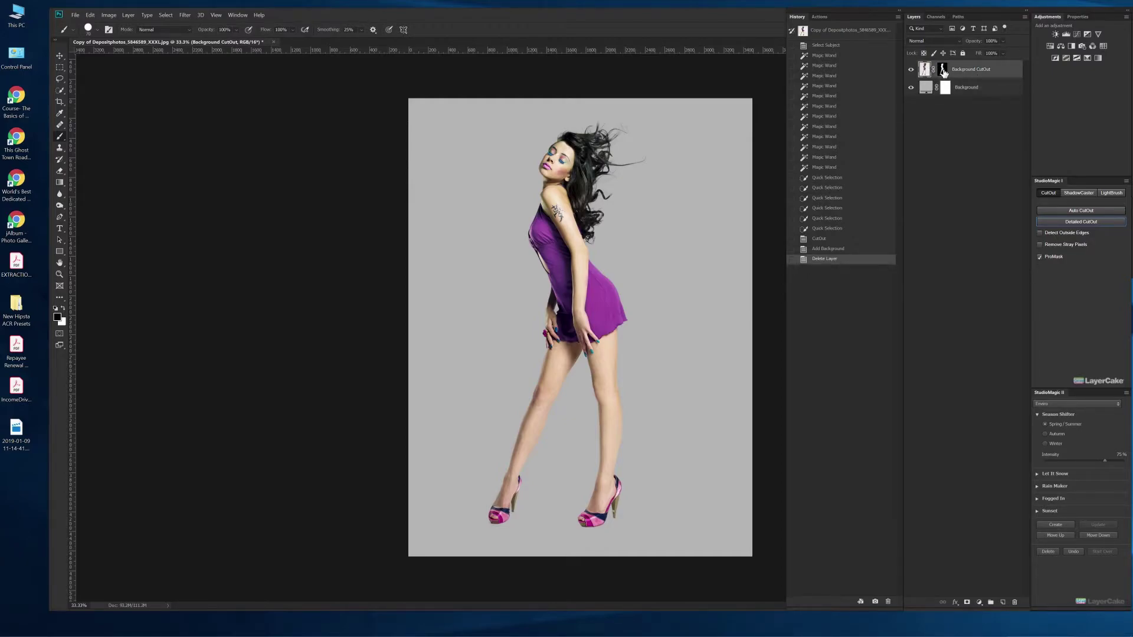
right_click(943, 71)
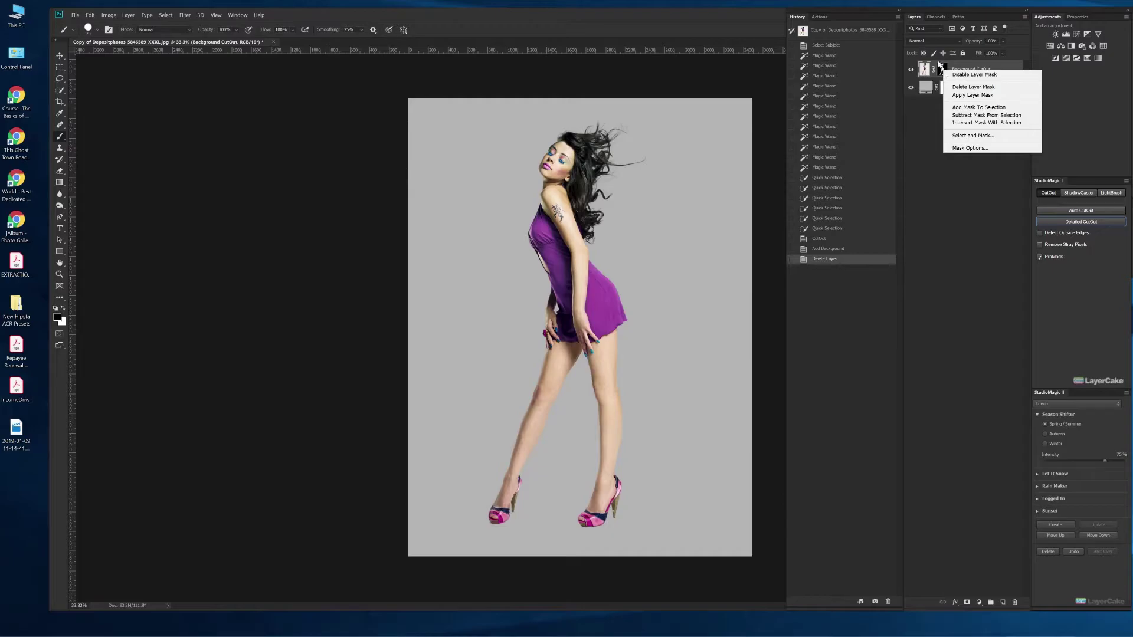
right_click(941, 70)
right_click(939, 69)
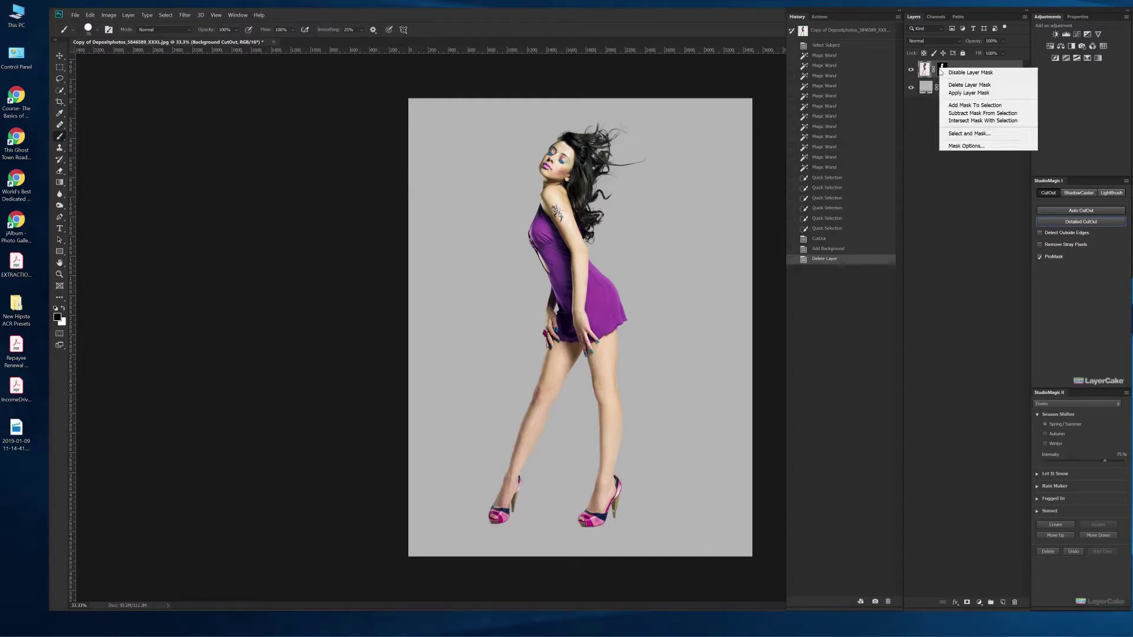
left_click(972, 94)
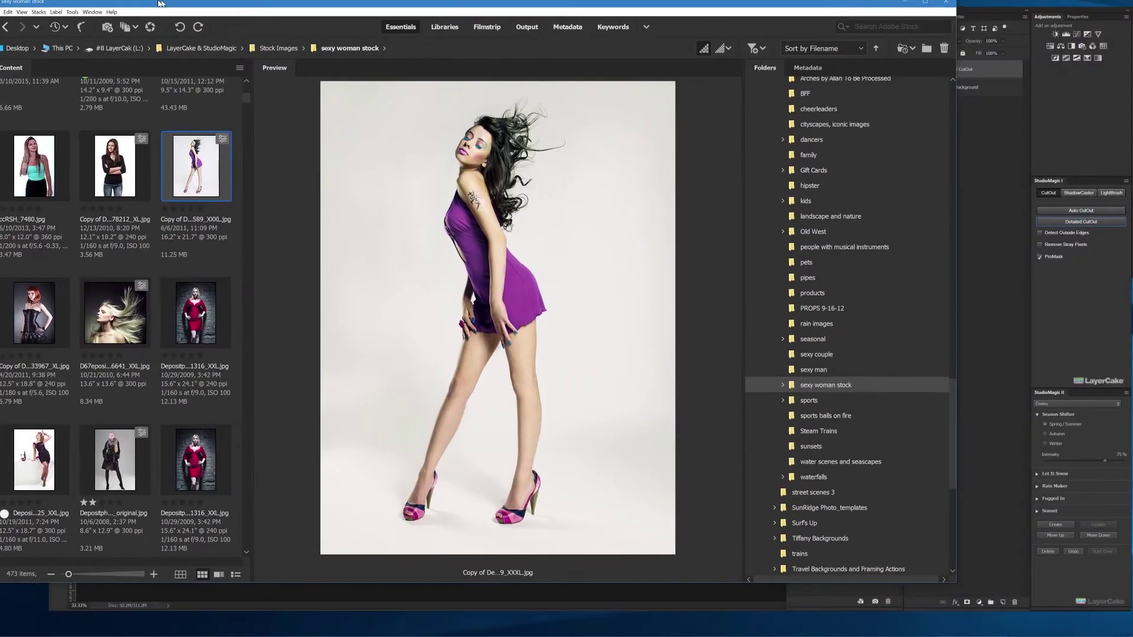
- Switch to Bridge and browse to the ELS-2_AmerOnLoc-RT66 folder inside Epic Location Sets
left_click_drag(302, 7, 291, 23)
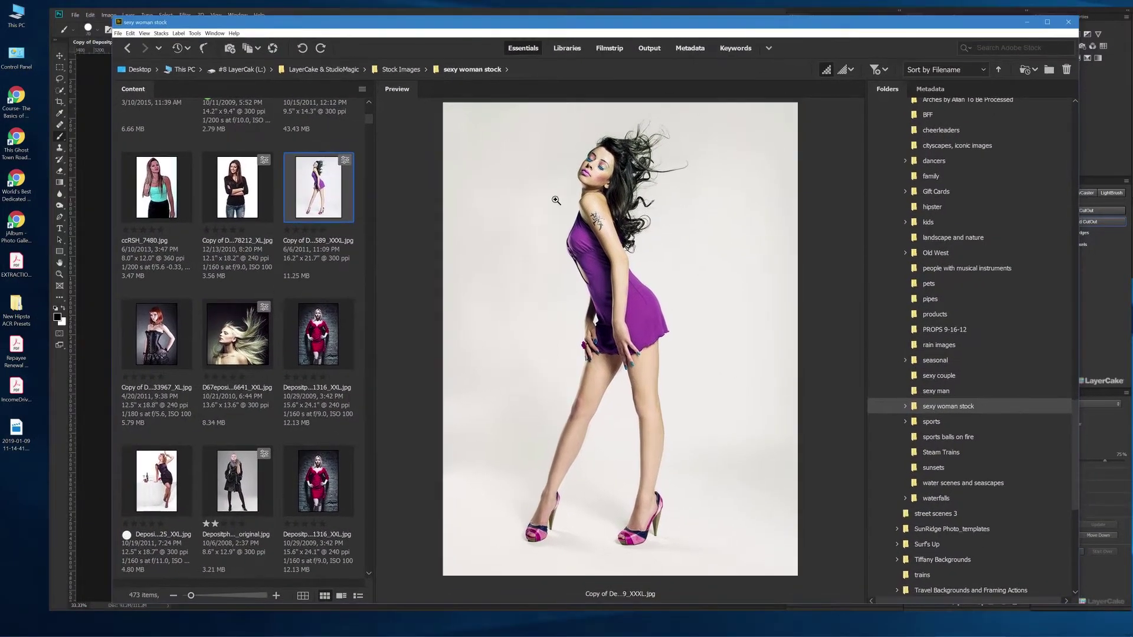
scroll(1037, 197, "up", 3)
scroll(1033, 206, "up", 4)
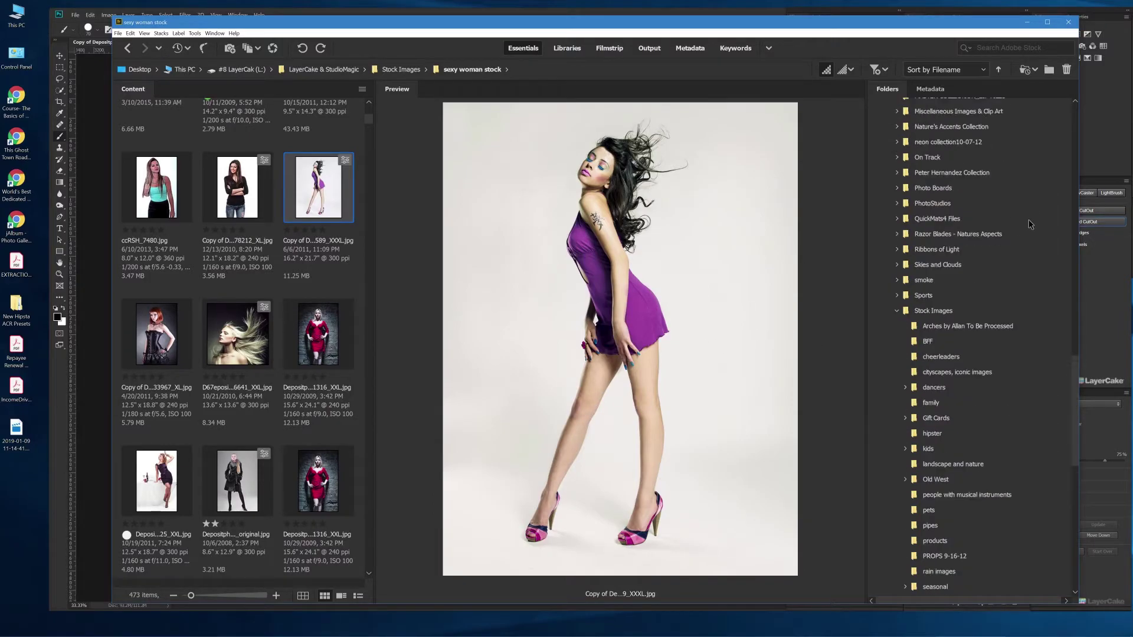
left_click(898, 312)
scroll(987, 381, "down", 3)
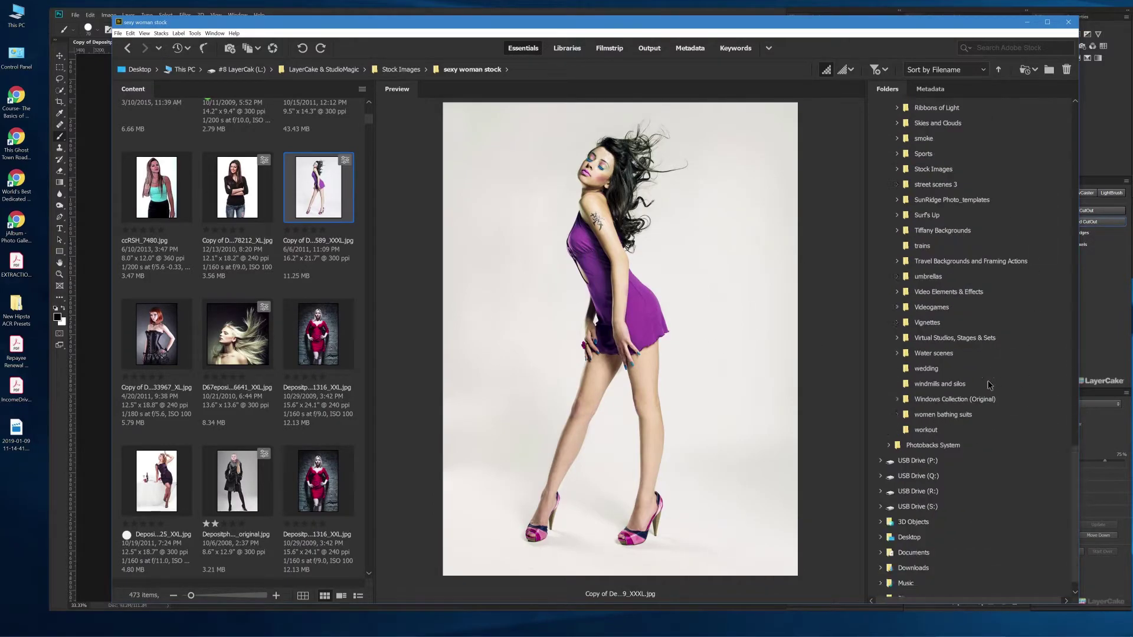
scroll(985, 379, "up", 1)
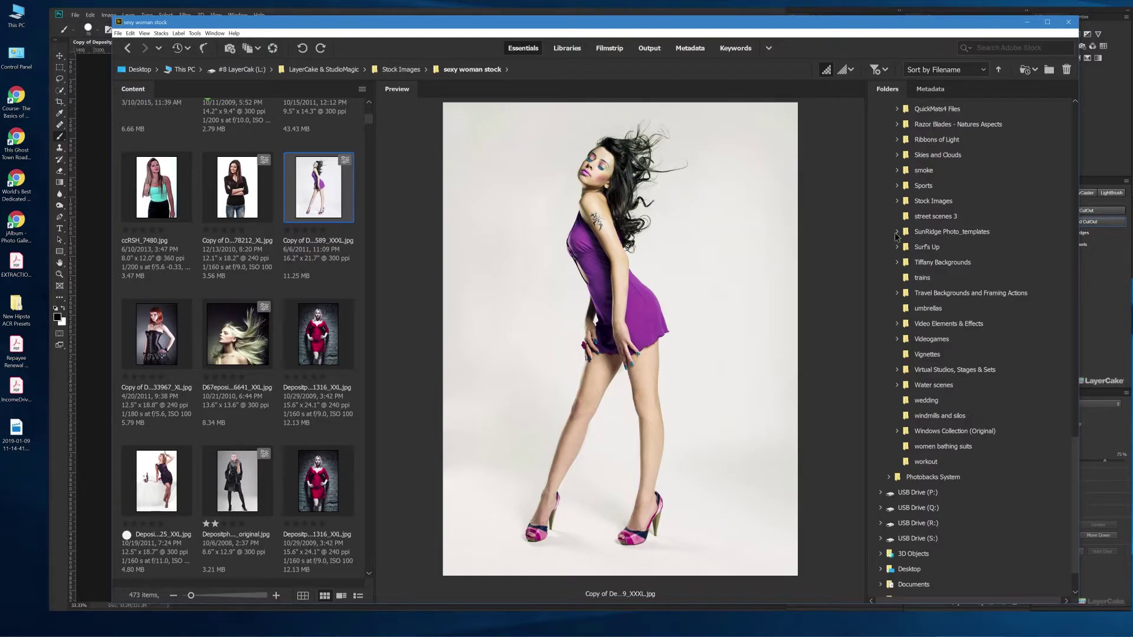
scroll(912, 240, "up", 2)
scroll(912, 241, "up", 15)
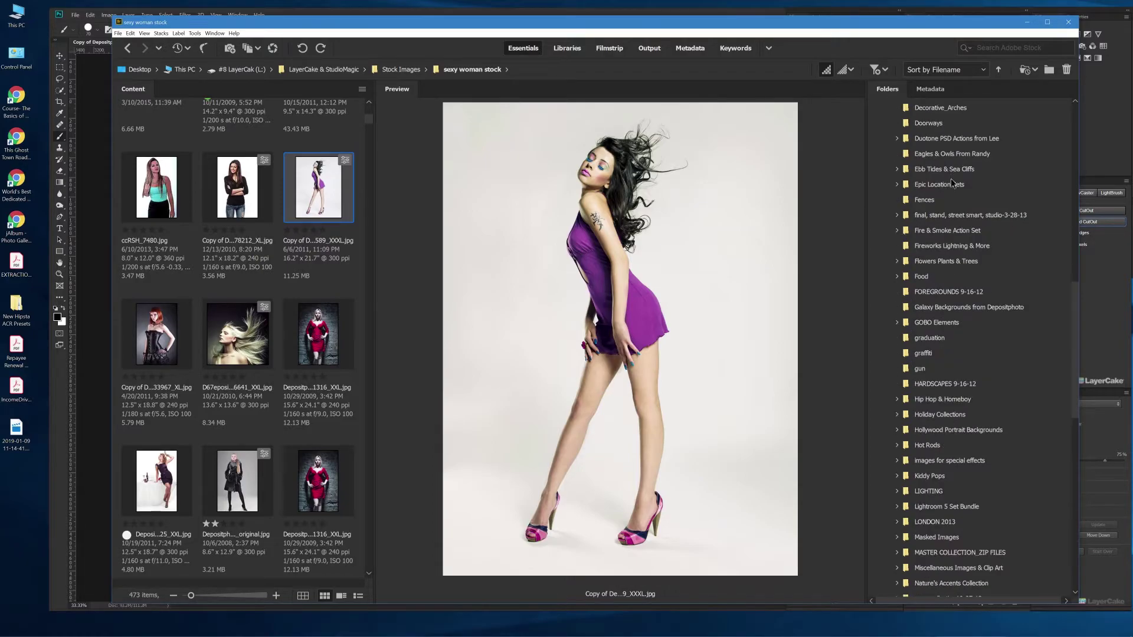
left_click(896, 185)
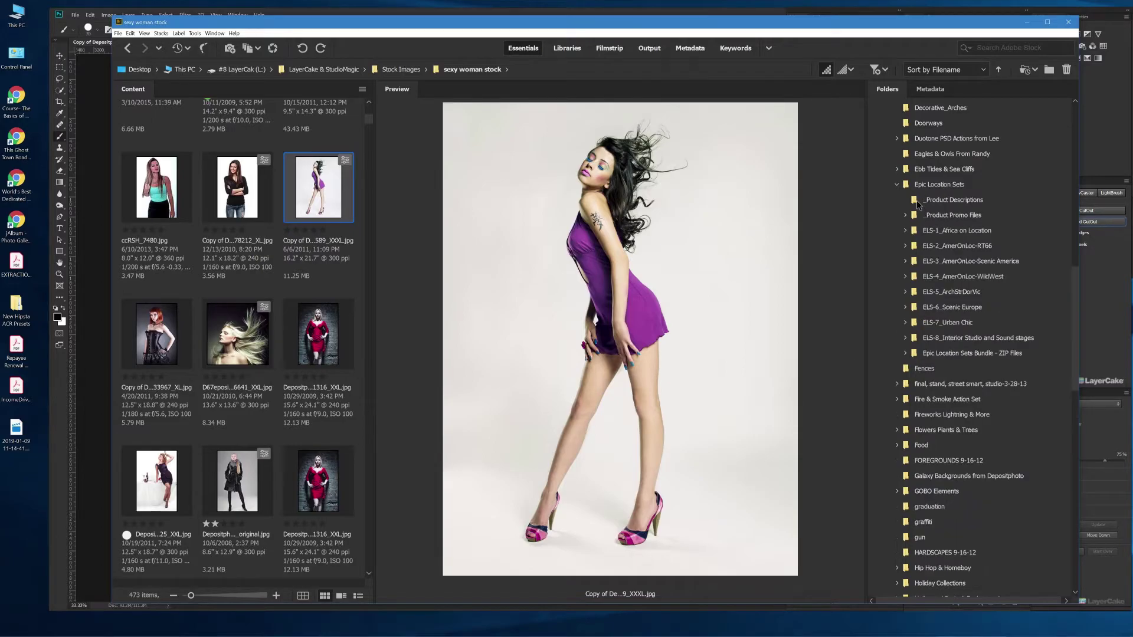
left_click(909, 248)
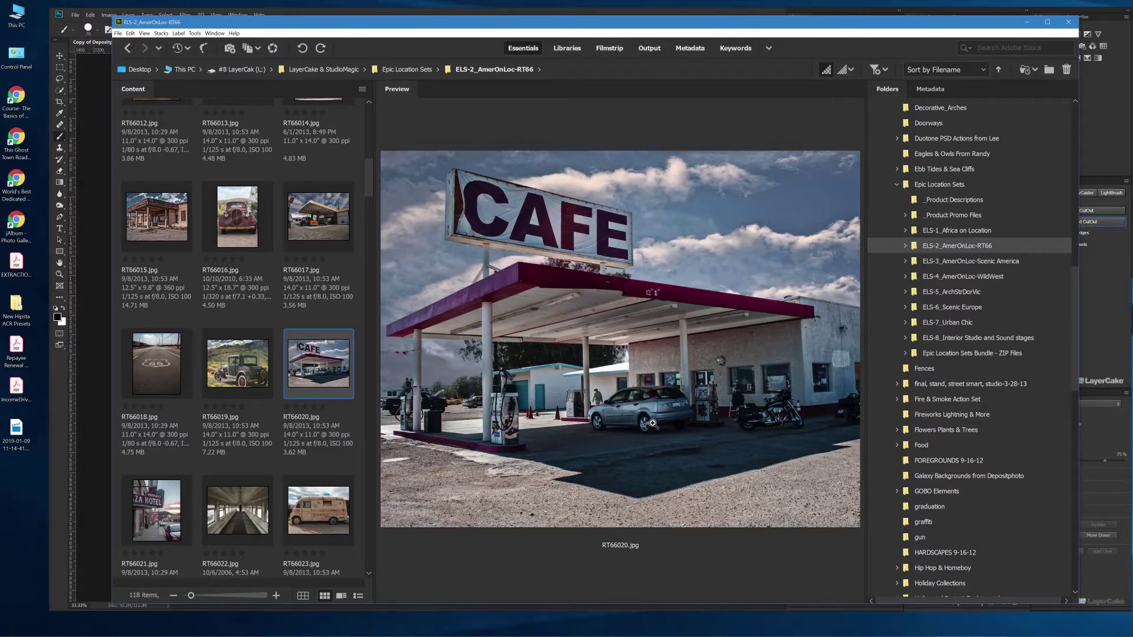
- Open the cafe photo RT66020.jpg in Camera Raw, straighten it with Auto Upright, and open the result in Photoshop
double_click(317, 362)
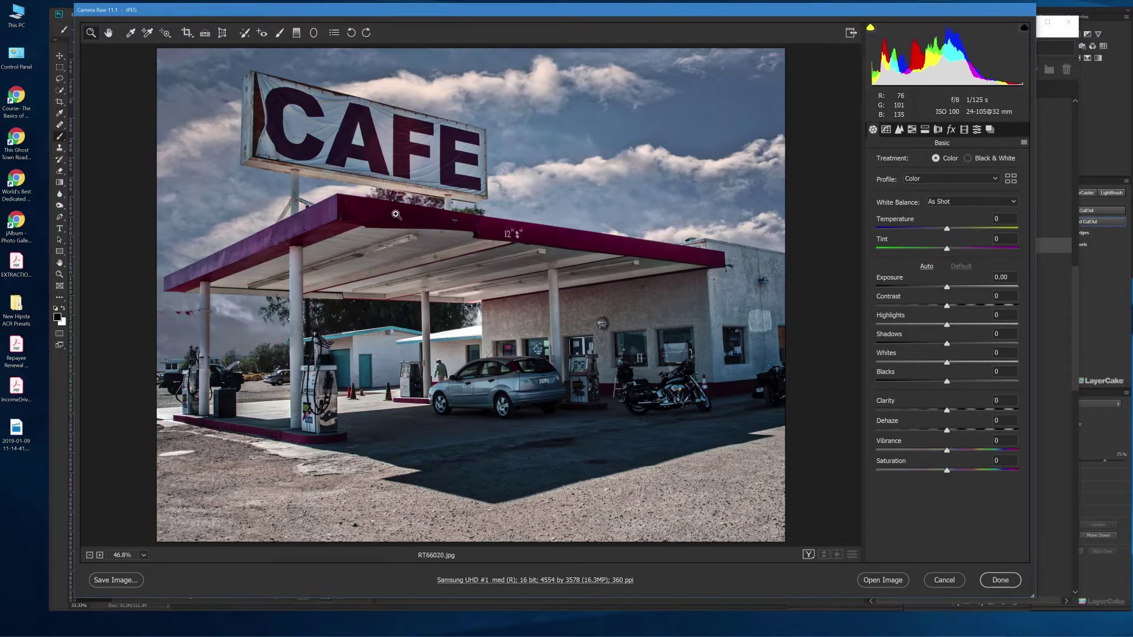
left_click(223, 34)
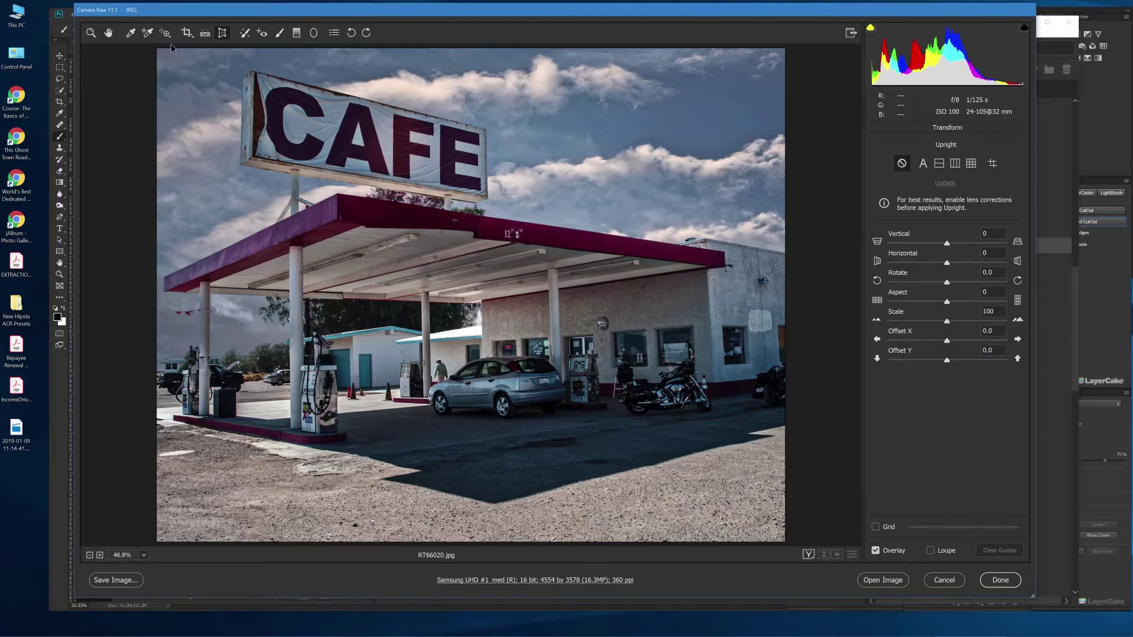
left_click(923, 163)
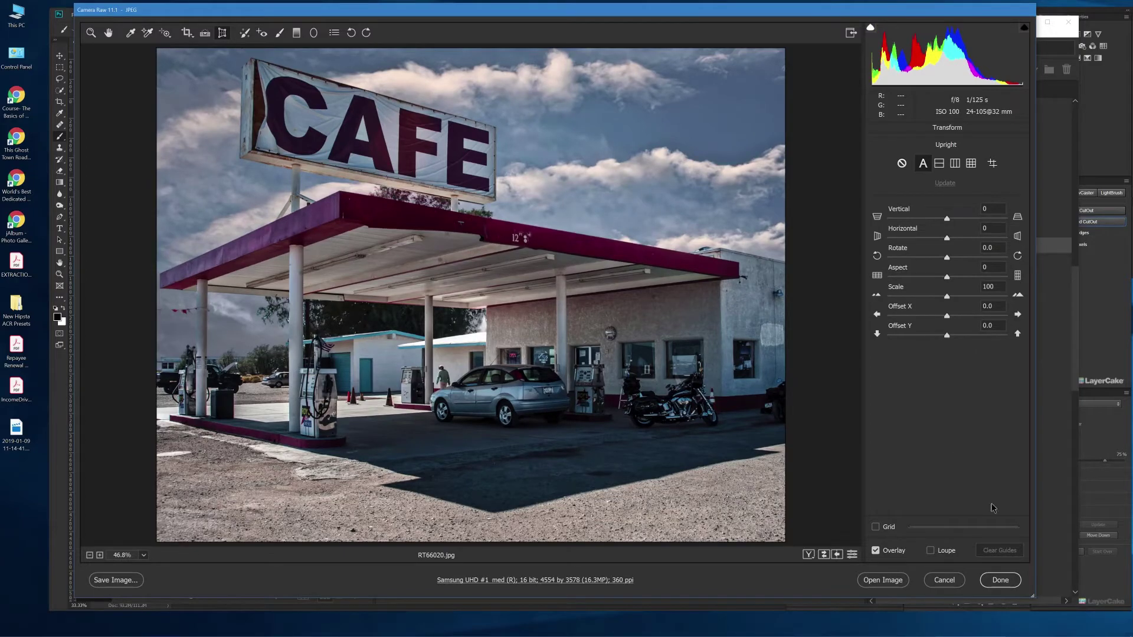
left_click(883, 580)
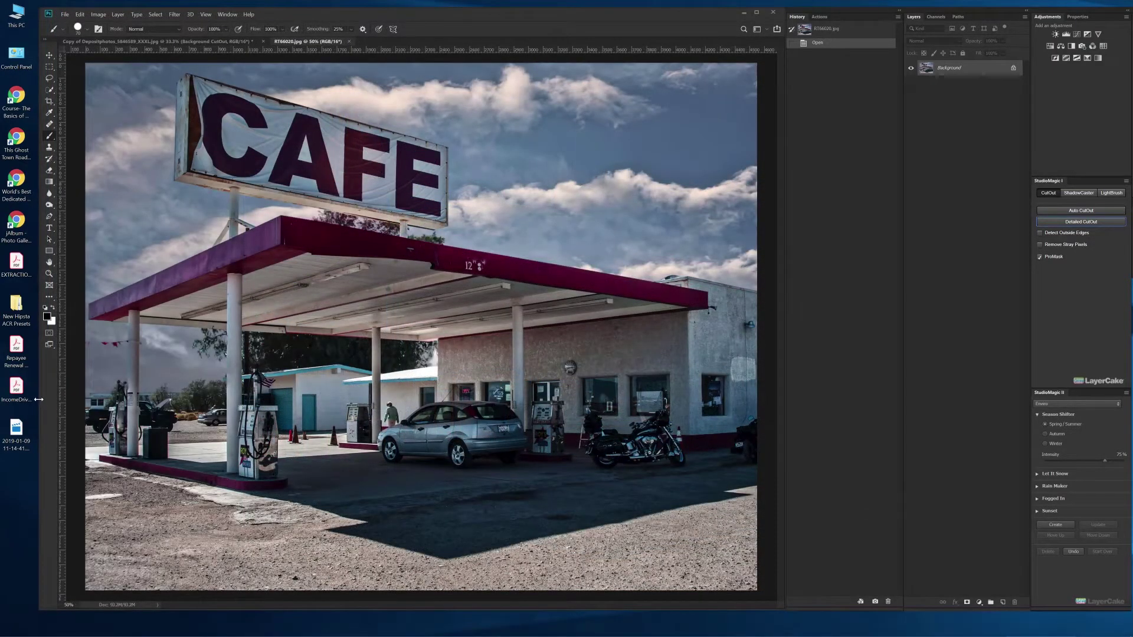
- Copy the cafe image into the woman's document with the Move tool and place its layer directly below Background CutOut
left_click_drag(39, 399, 11, 391)
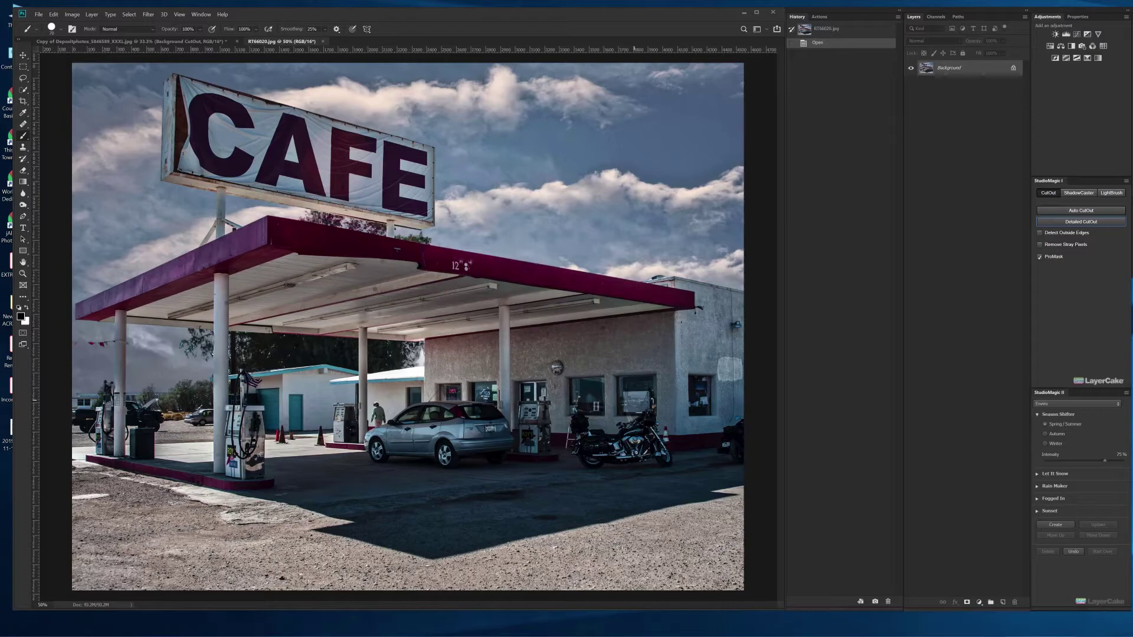
left_click(188, 42)
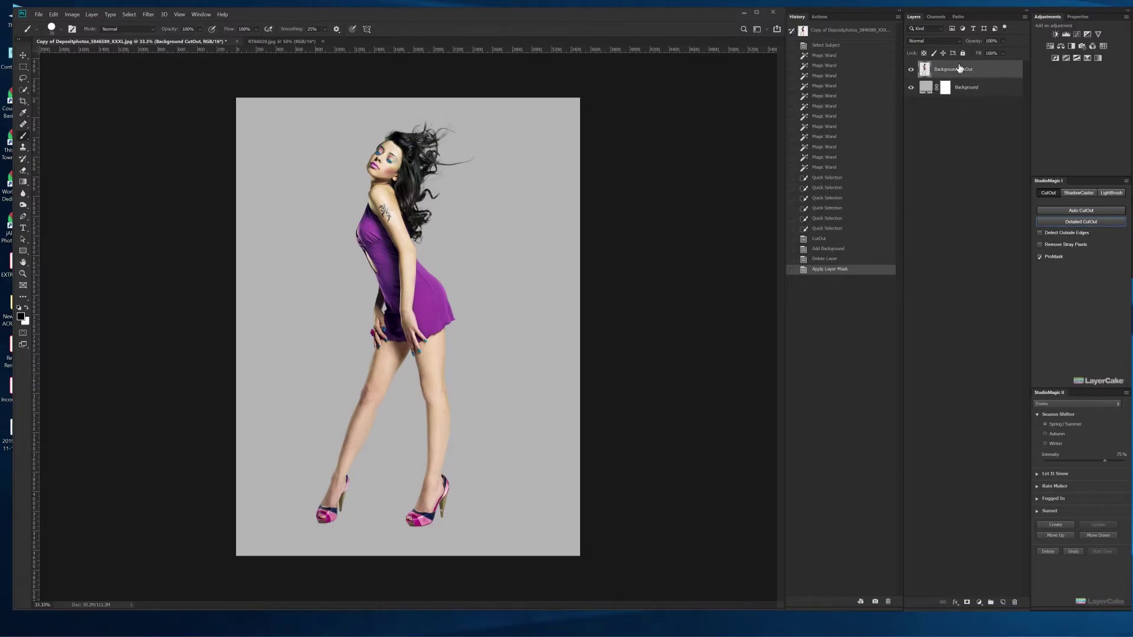
left_click(276, 42)
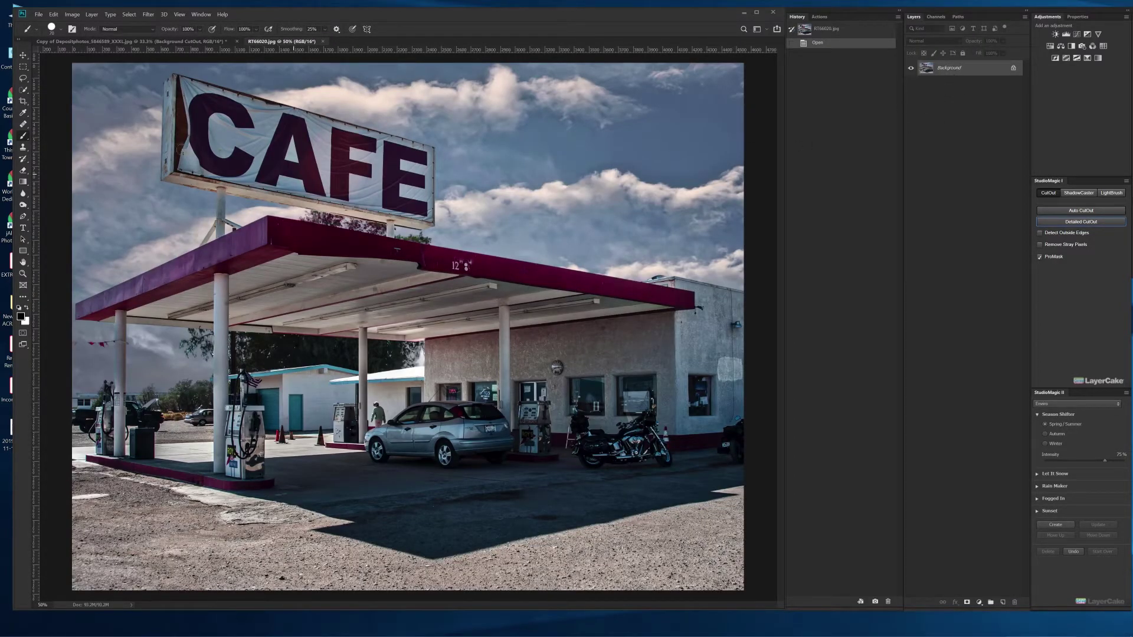
left_click(24, 56)
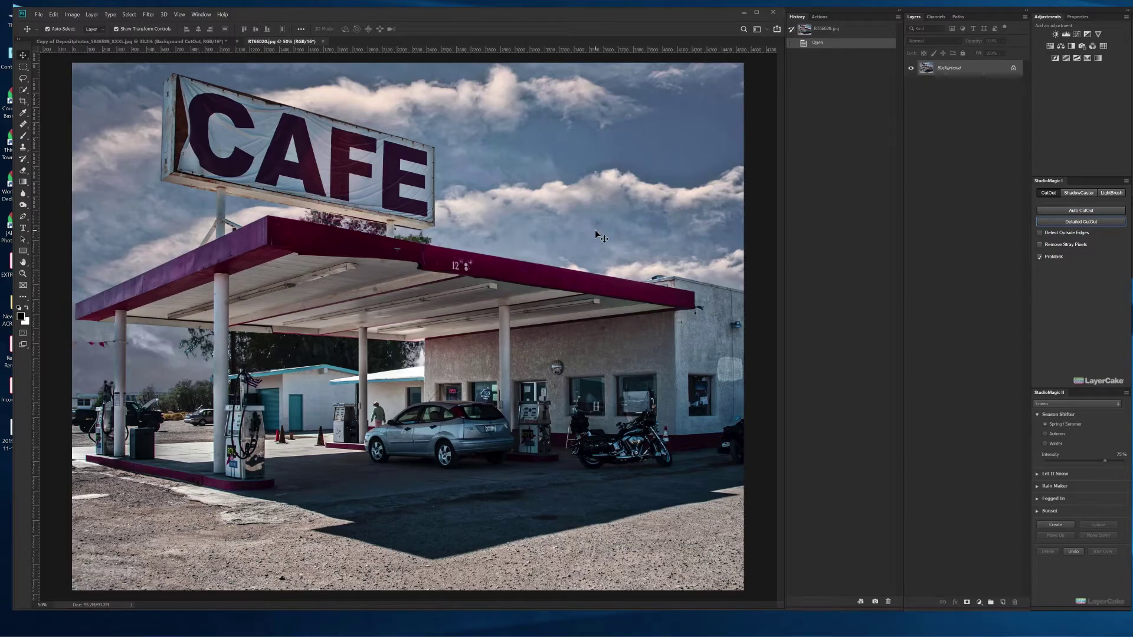
left_click_drag(594, 229, 533, 234)
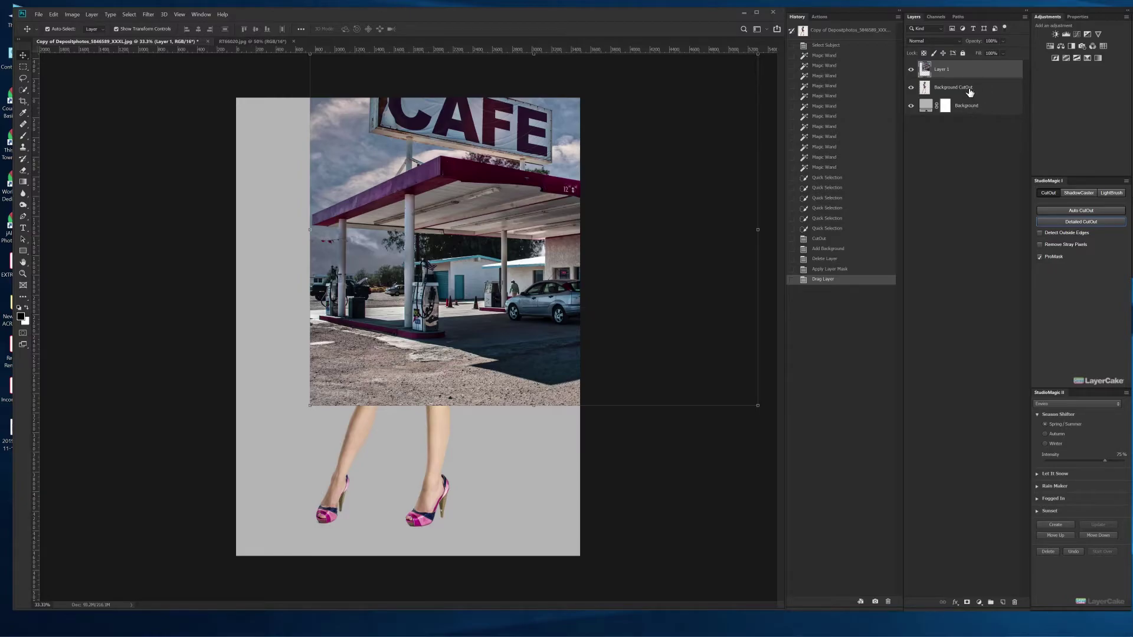
left_click_drag(964, 69, 968, 94)
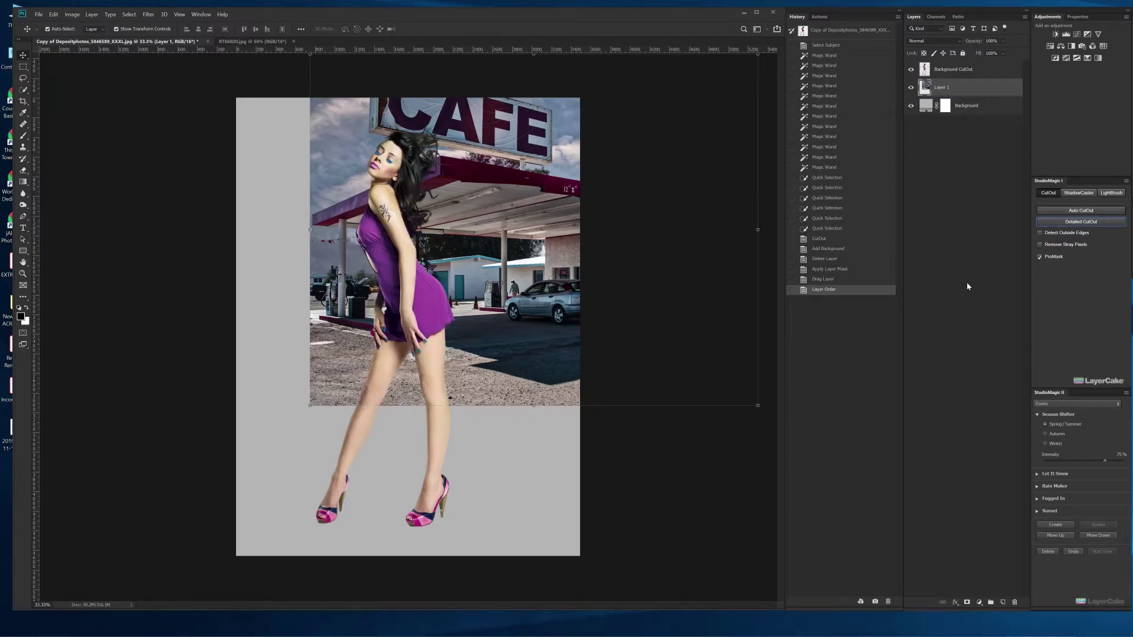
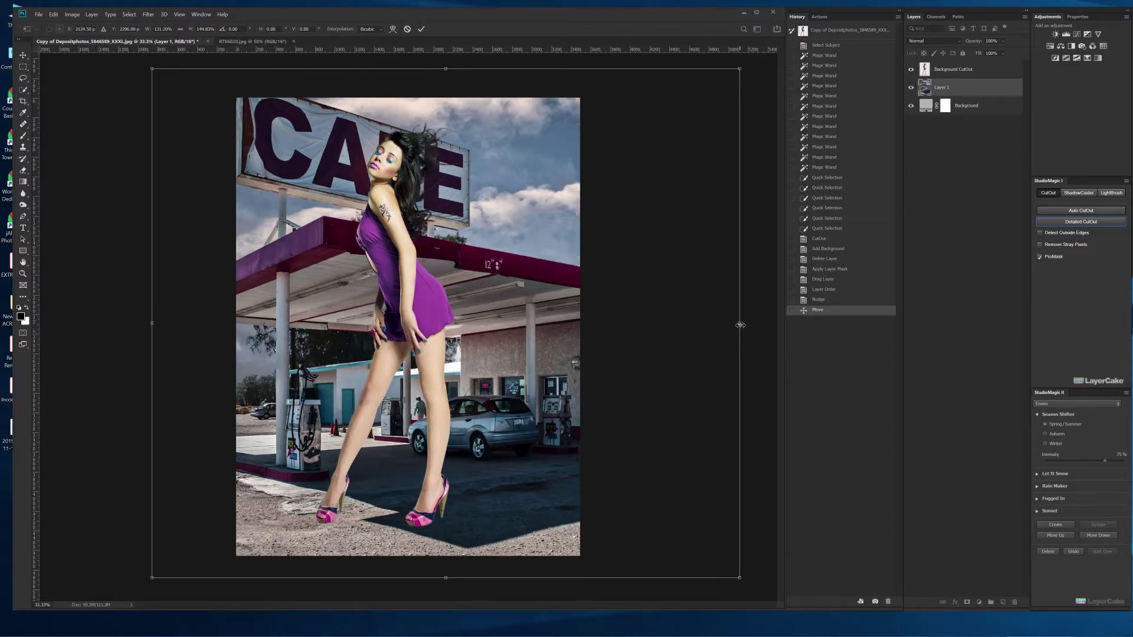
- Enlarge the cafe layer well beyond the canvas and shift it left so the gas pump and car frame the woman
left_click_drag(739, 324, 974, 345)
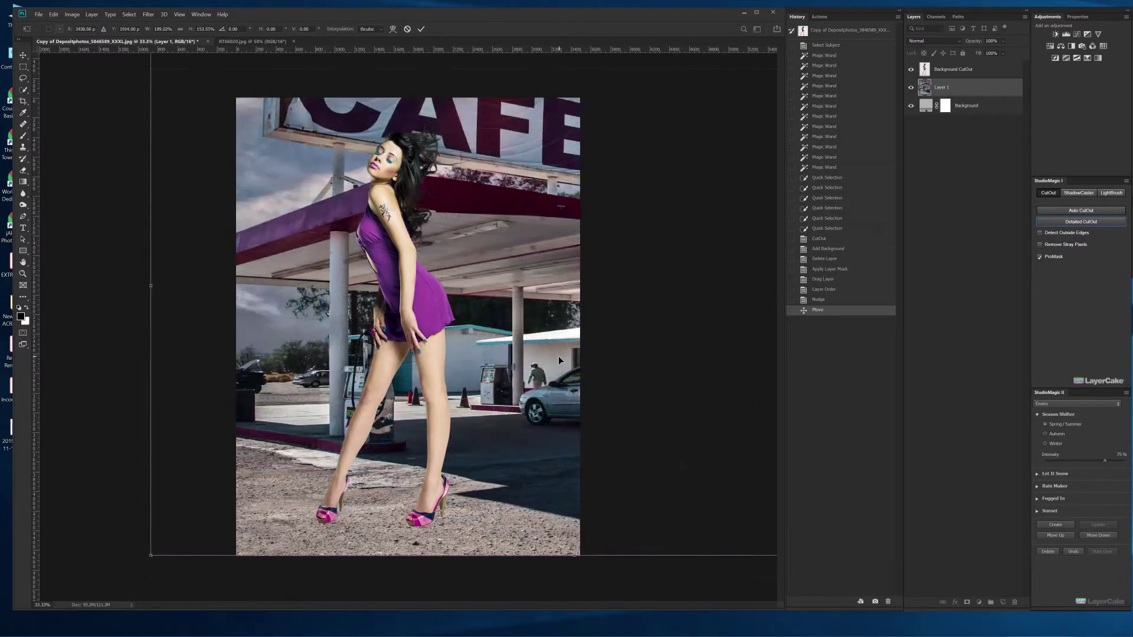
left_click_drag(554, 355, 504, 355)
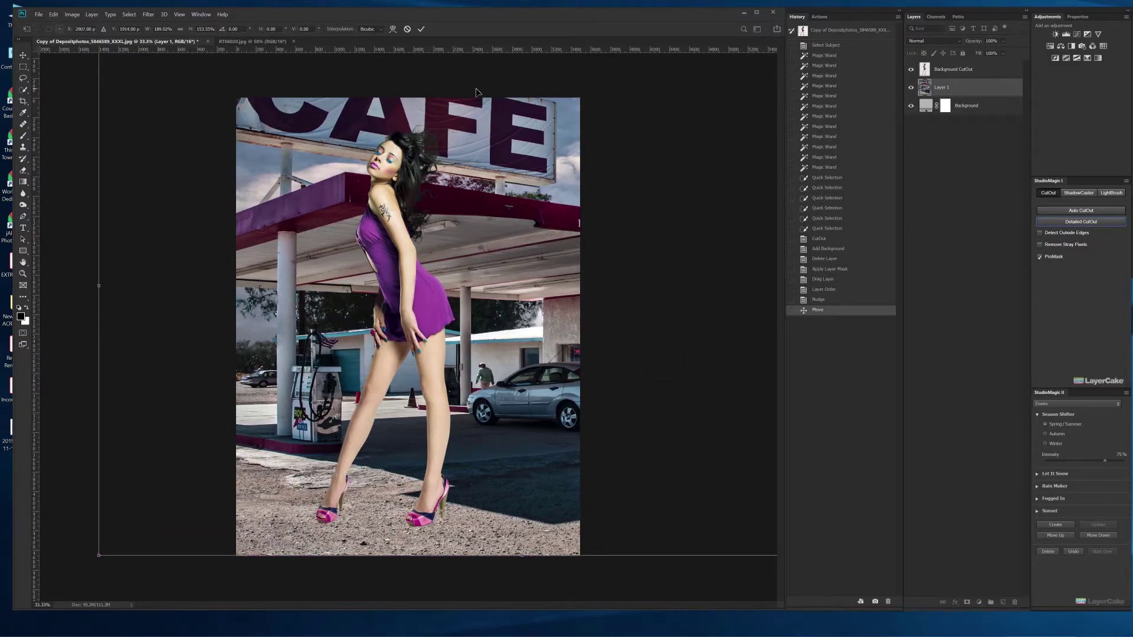
left_click(423, 30)
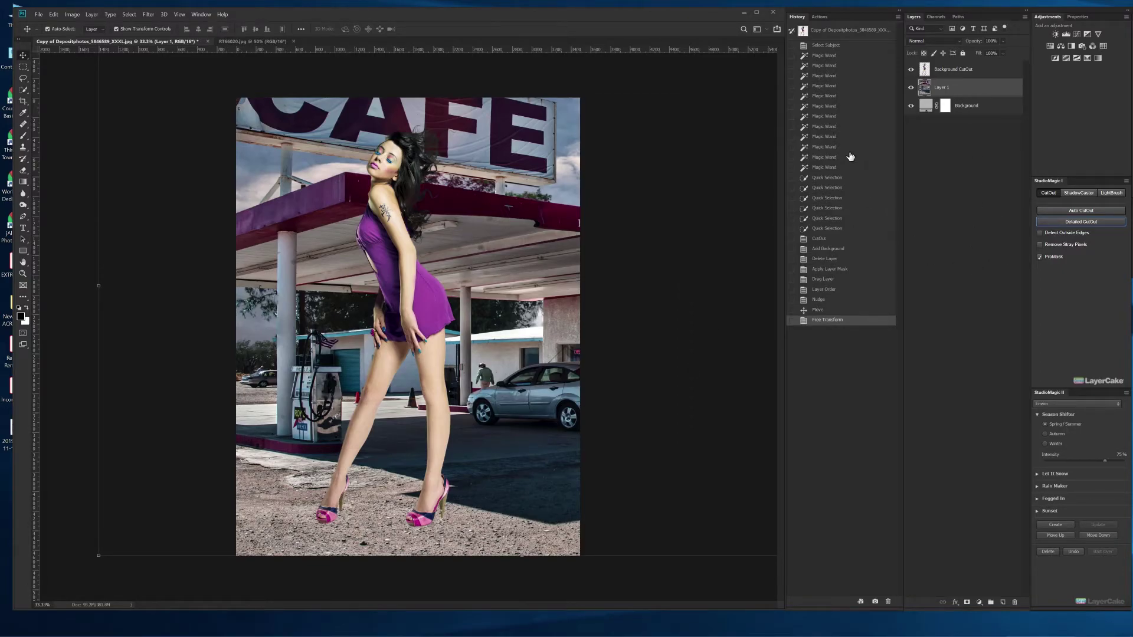
- Nudge the Background CutOut layer down so the woman's shoes sit lower on the gravel
left_click(951, 70)
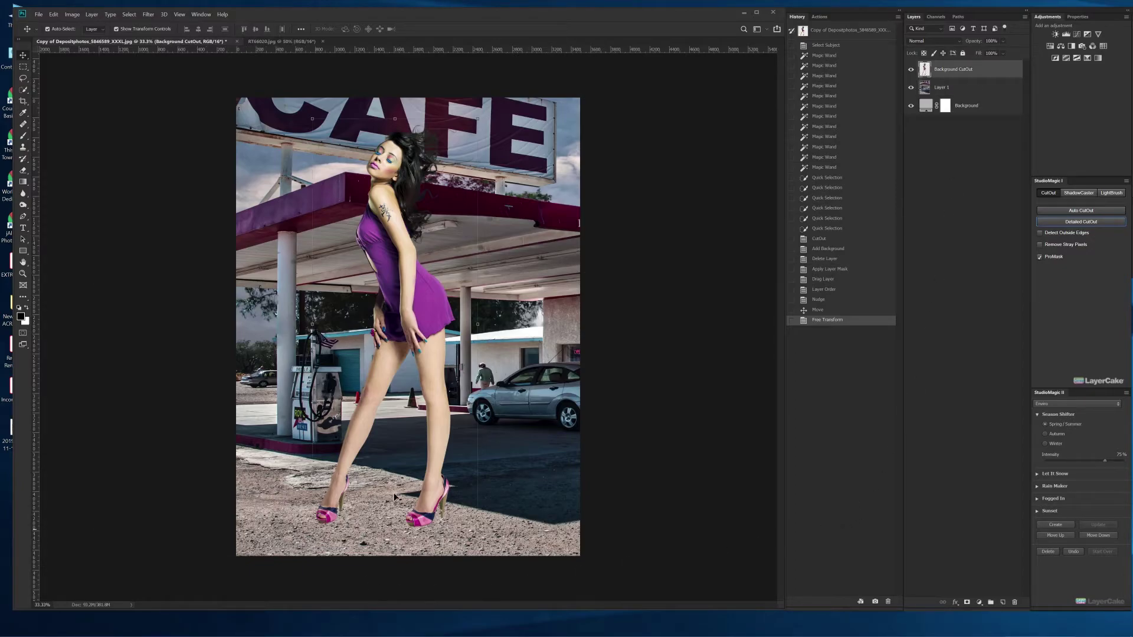
key("Down")
key("Down")
key("Down")
key("Down")
key("Down")
key("Down")
key("Down")
key("Down")
key("Down")
key("Down")
key("Down")
key("Down")
key("Down")
key("Down")
key("Down")
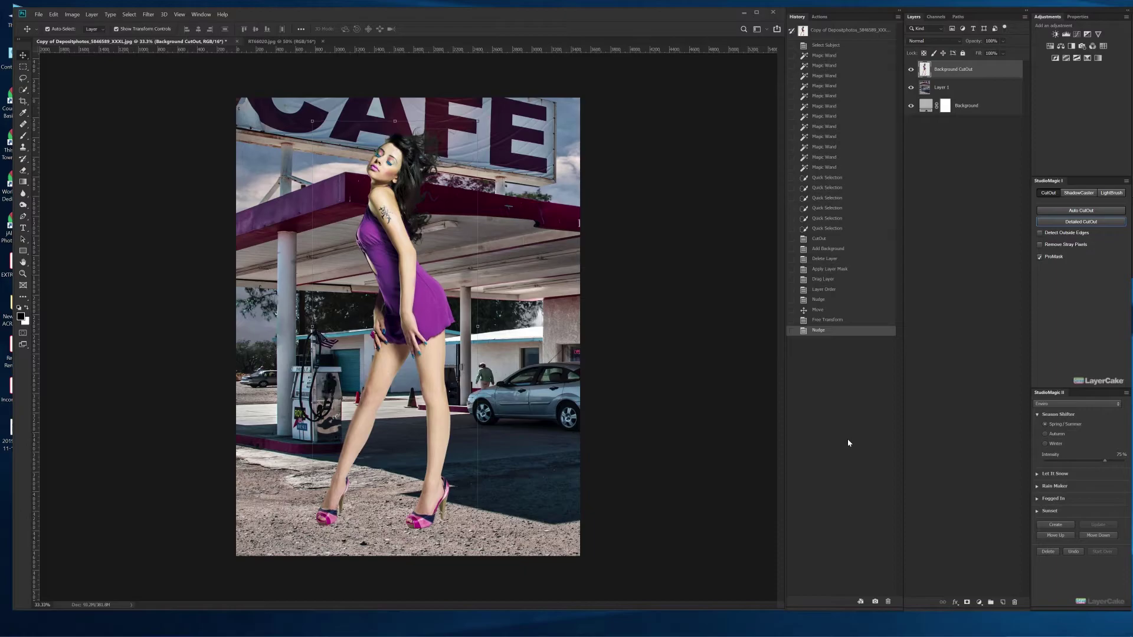
key("Down")
key("Down")
key("Down")
key("Down")
key("Down")
key("Down")
key("Down")
key("Down")
key("Down")
key("Down")
key("Down")
key("Down")
key("Down")
key("Down")
key("Down")
key("Down")
key("Down")
key("Down")
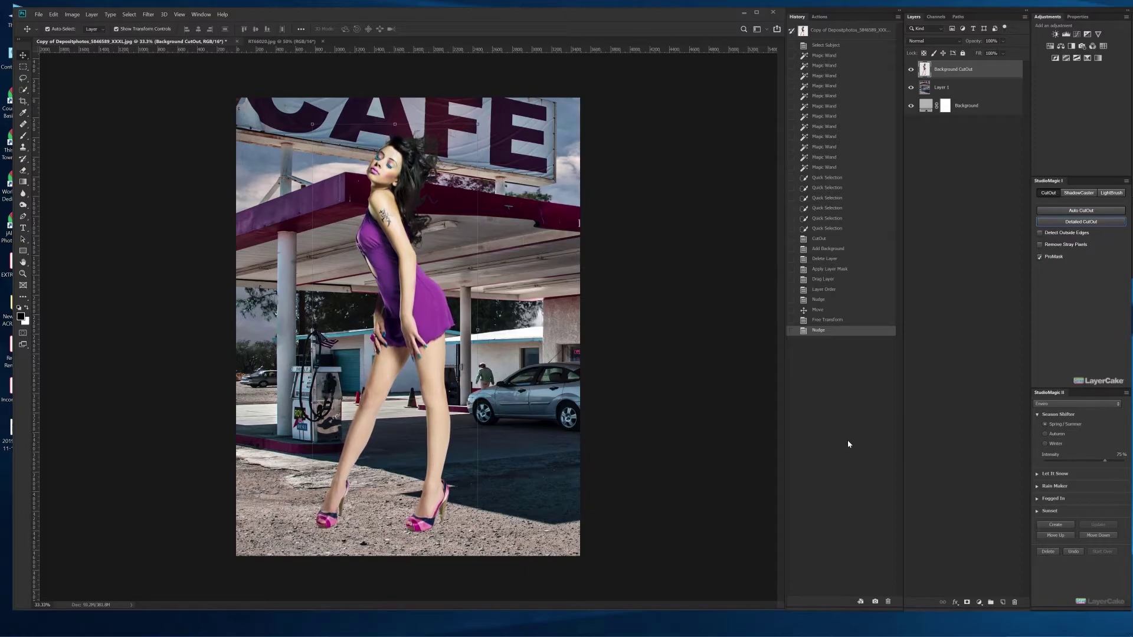
key("Down")
key("Down")
key("Down")
key("Down")
key("Down")
key("Down")
key("Down")
key("Down")
key("Down")
key("Down")
key("Down")
key("Down")
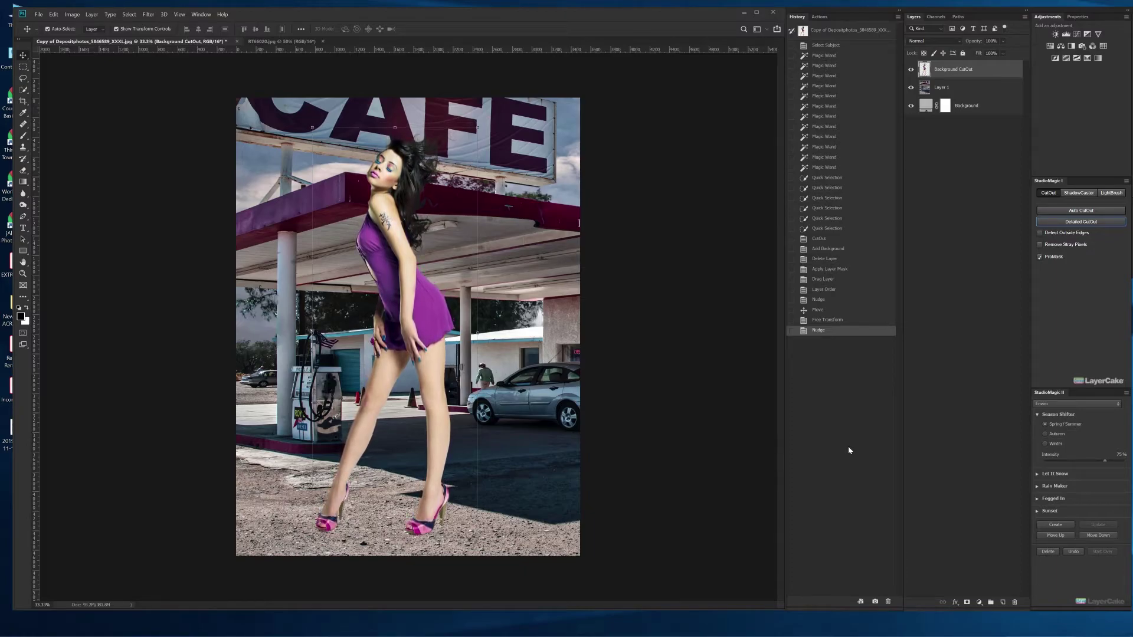
key("Down")
key("Down")
key("Down")
key("Down")
key("Down")
key("Down")
key("Down")
key("Down")
key("Down")
key("Down")
key("Down")
key("Down")
key("Down")
key("Down")
key("Down")
key("Down")
key("Down")
key("Down")
key("Down")
key("Down")
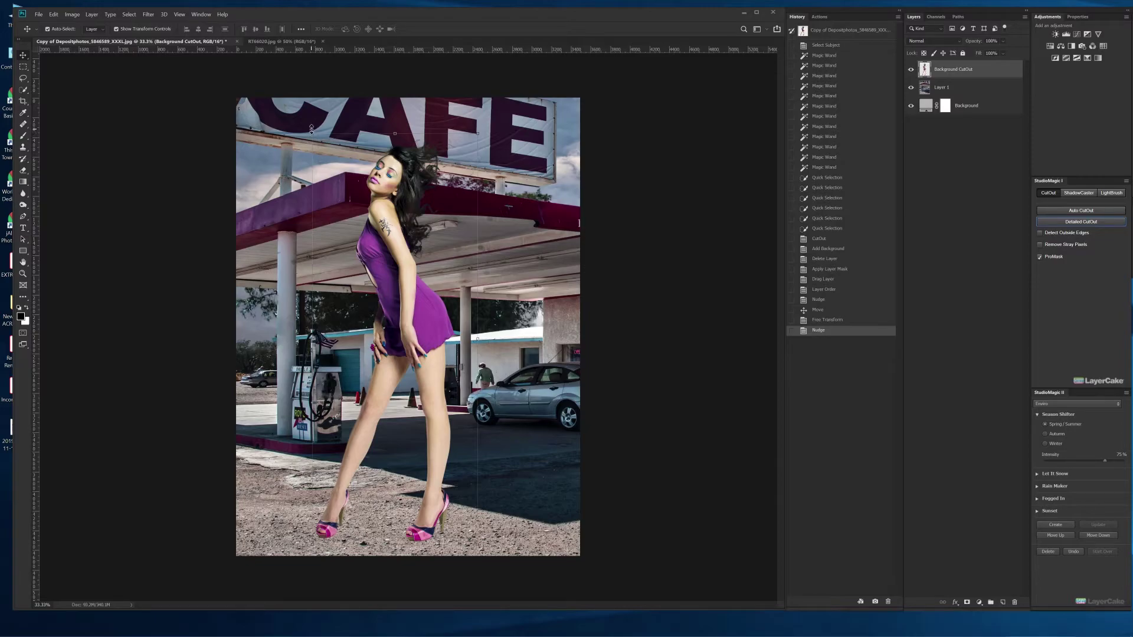
- Scale the woman proportionally to about 74% and shift her slightly left, between the gas pump and the car
left_click_drag(313, 131, 377, 229)
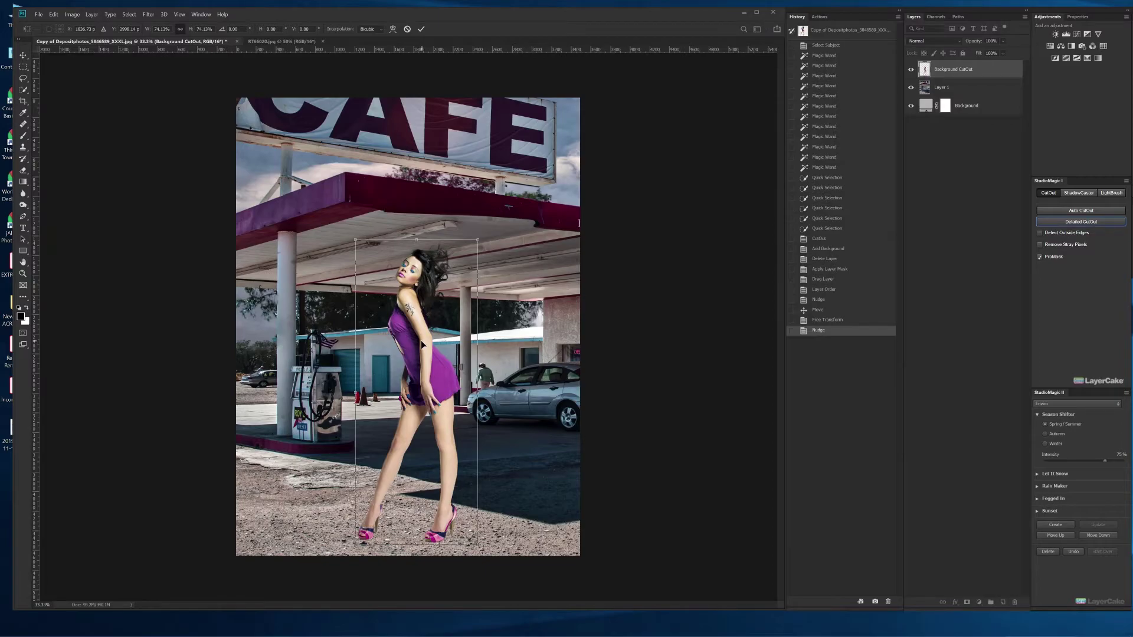
left_click_drag(420, 340, 388, 338)
key("Return")
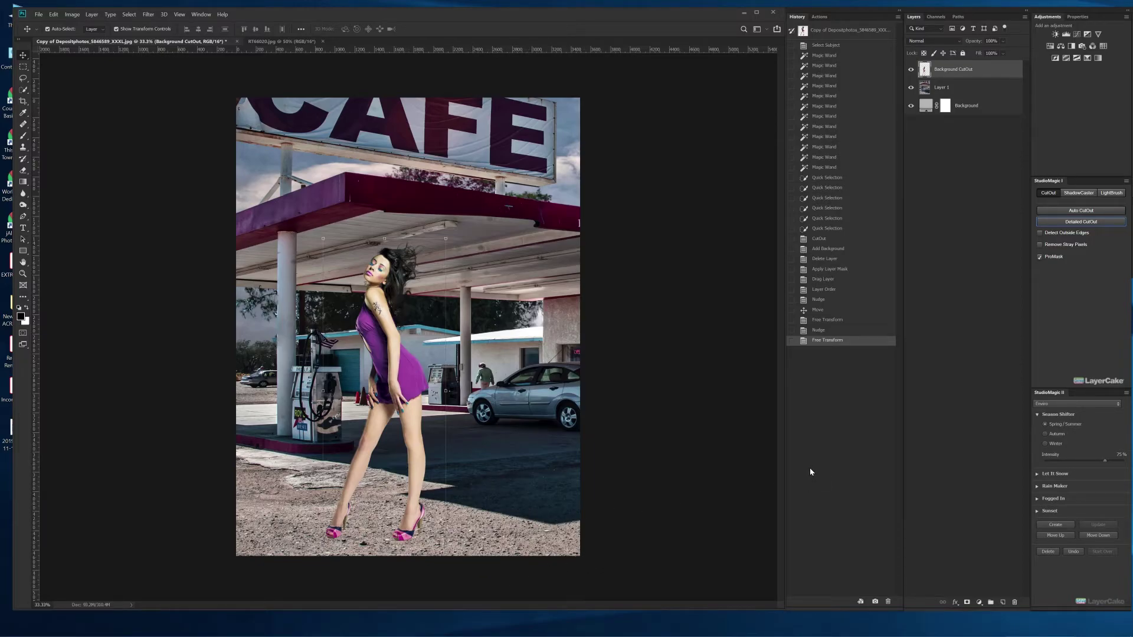
- Create a new ShadowCaster shadow for the woman's Background CutOut layer
left_click(1080, 192)
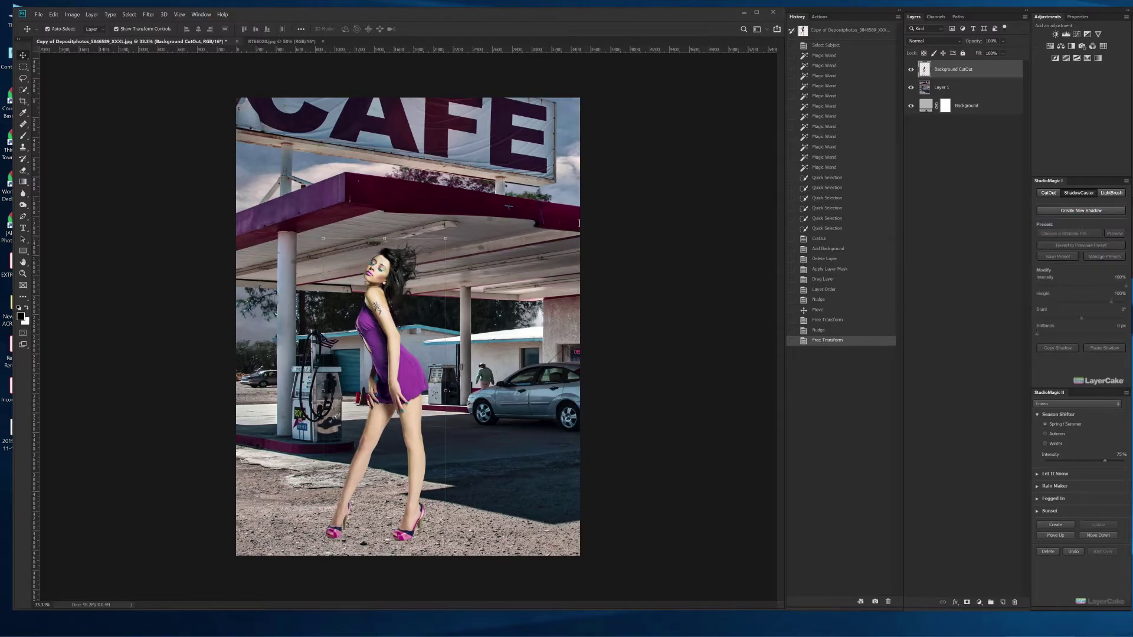
left_click(1084, 212)
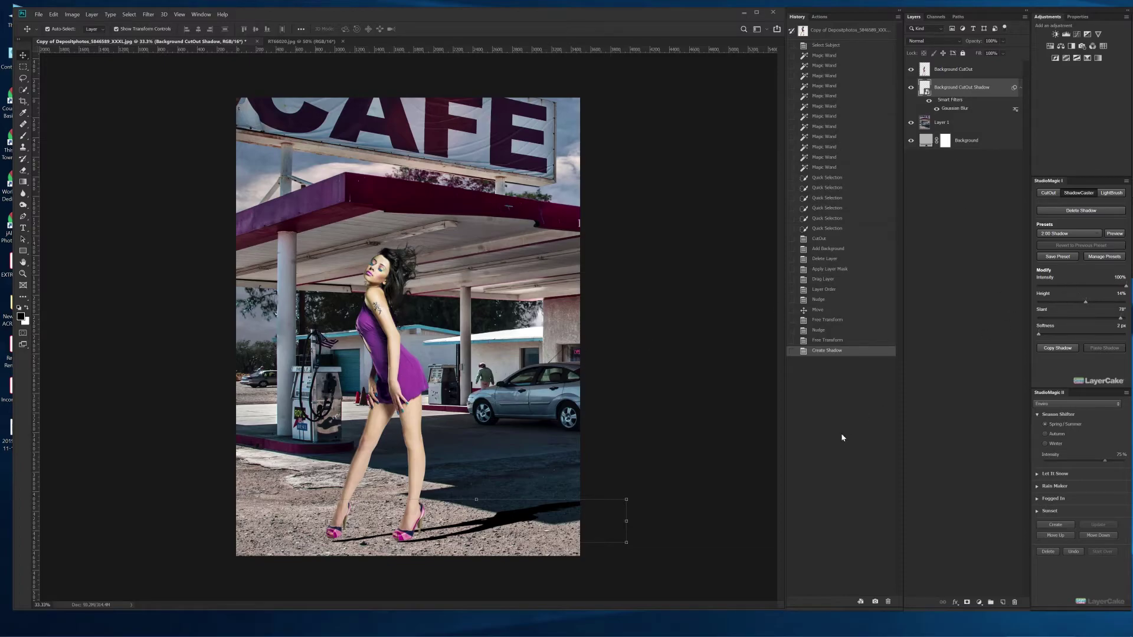
- Check the ShadowCaster Reference Clock chart and apply the 5:00 Shadow preset to the woman's shadow
left_click(1116, 233)
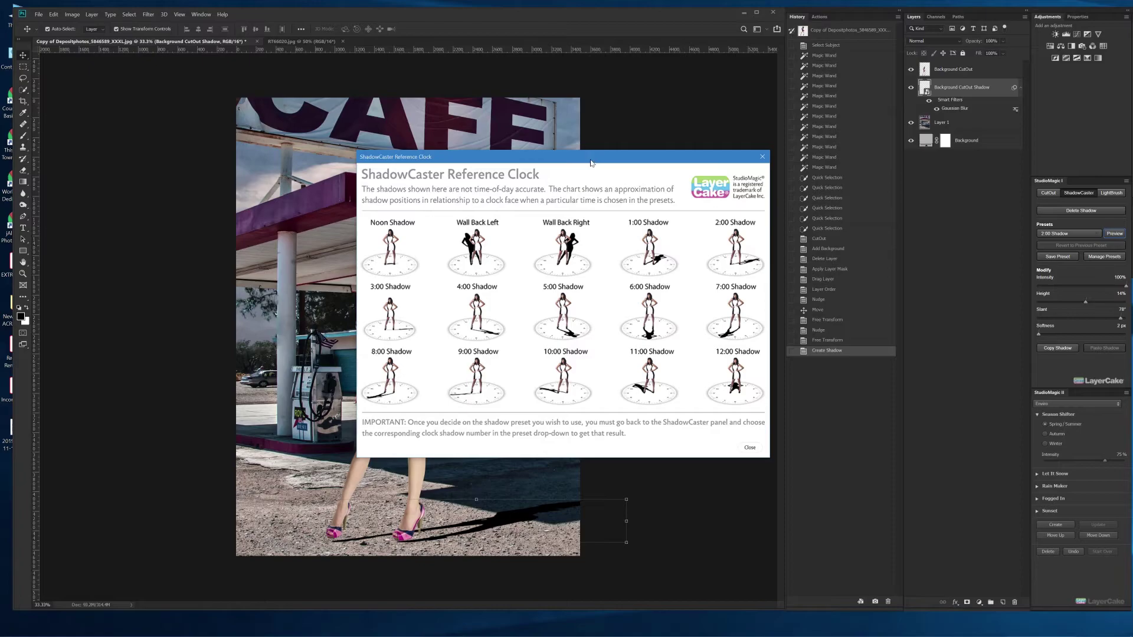
left_click_drag(590, 163, 860, 152)
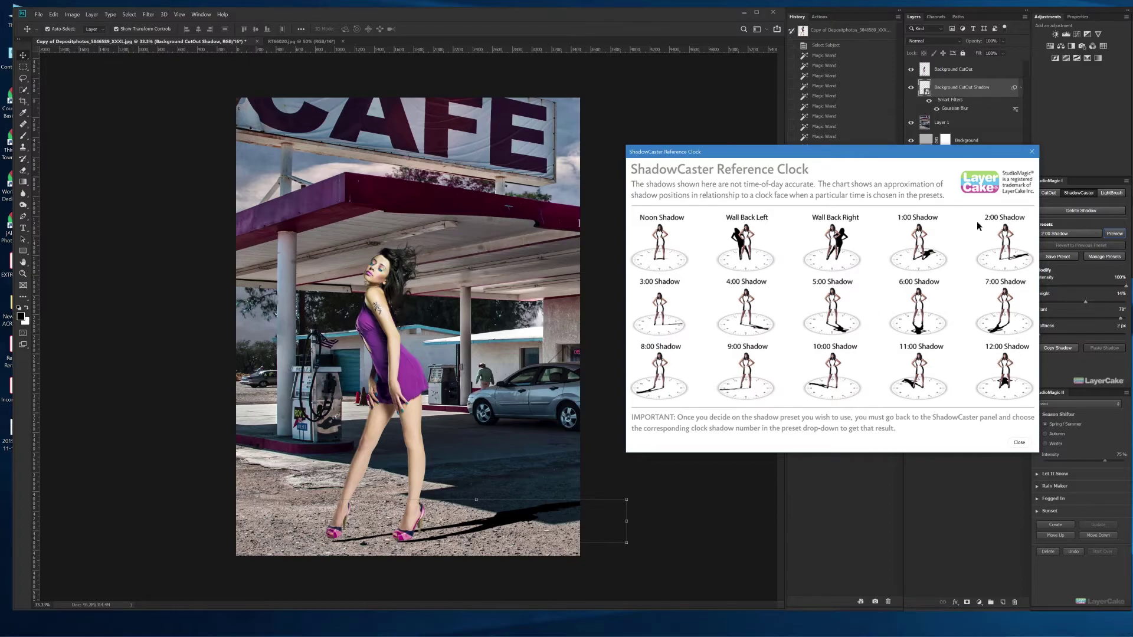
left_click(1031, 152)
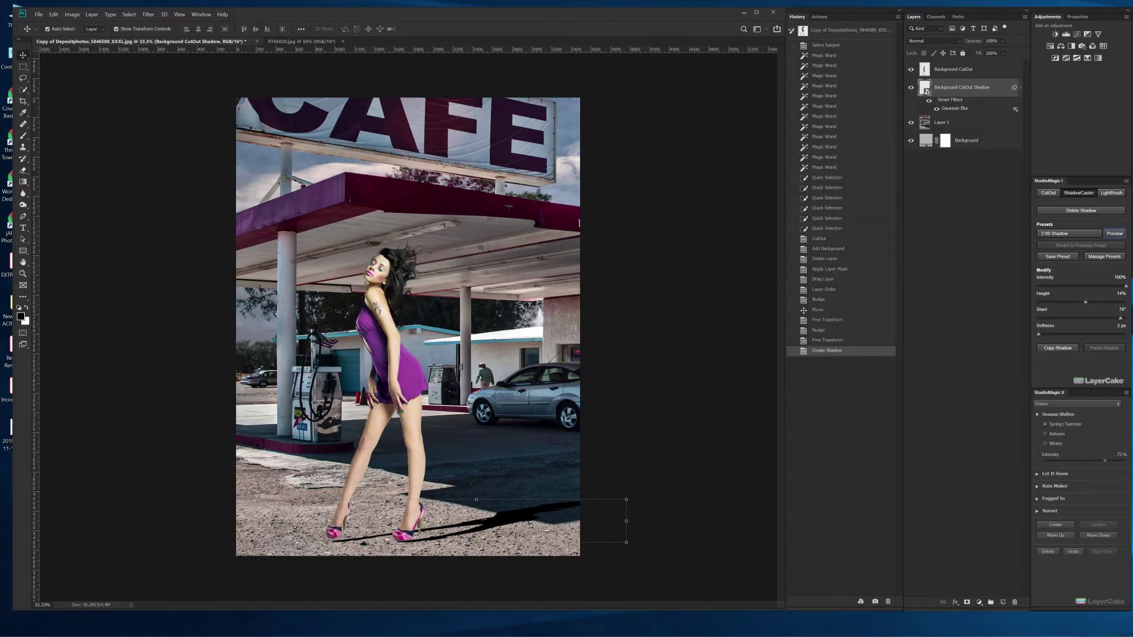
left_click(1095, 235)
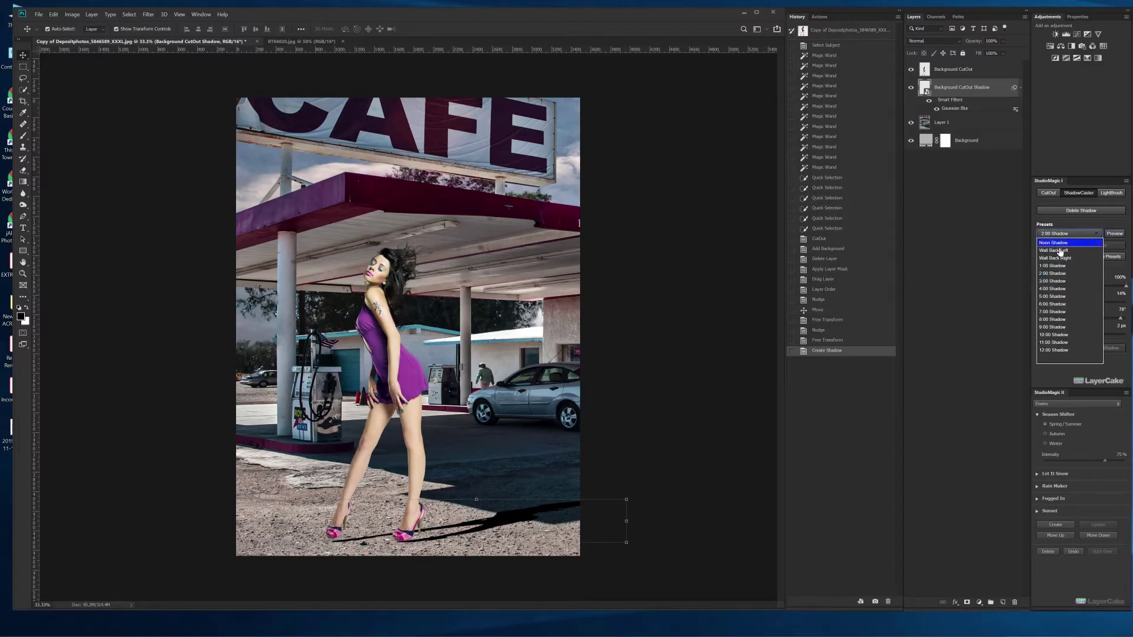
left_click(1054, 297)
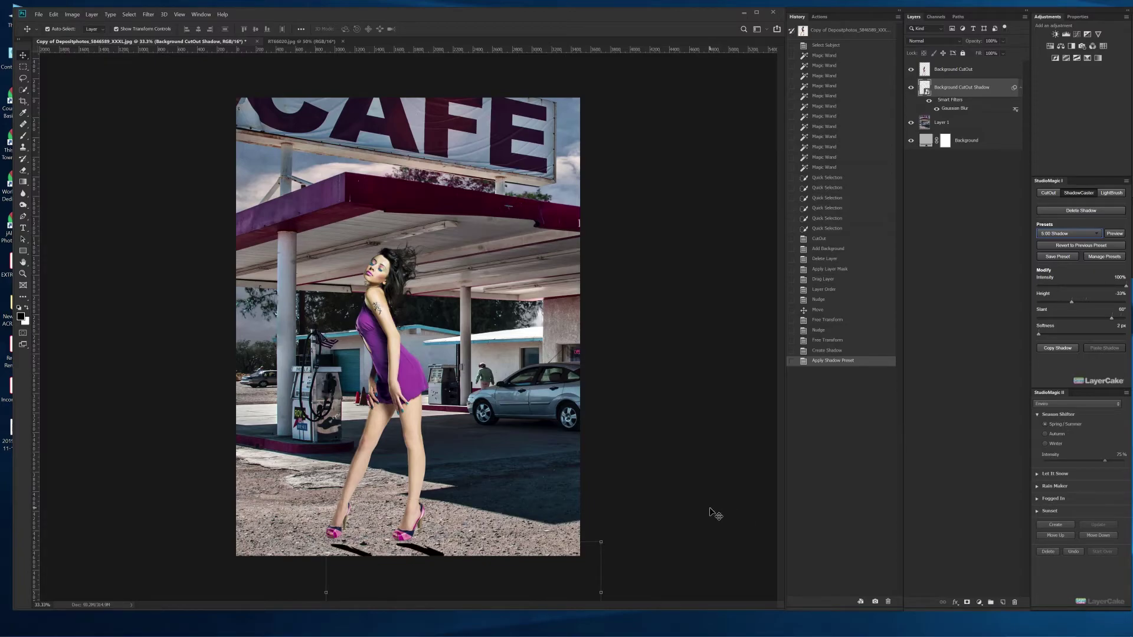
- Reposition and reshape the shadow with Free Transform so its feet meet both of the woman's shoes
left_click(608, 531)
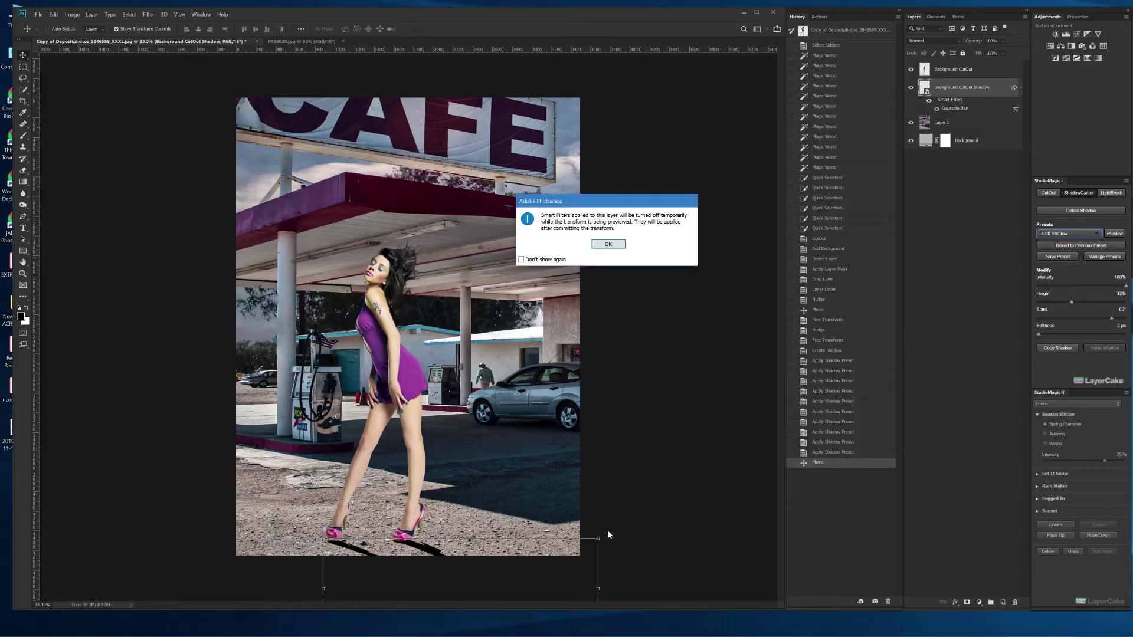
left_click(608, 245)
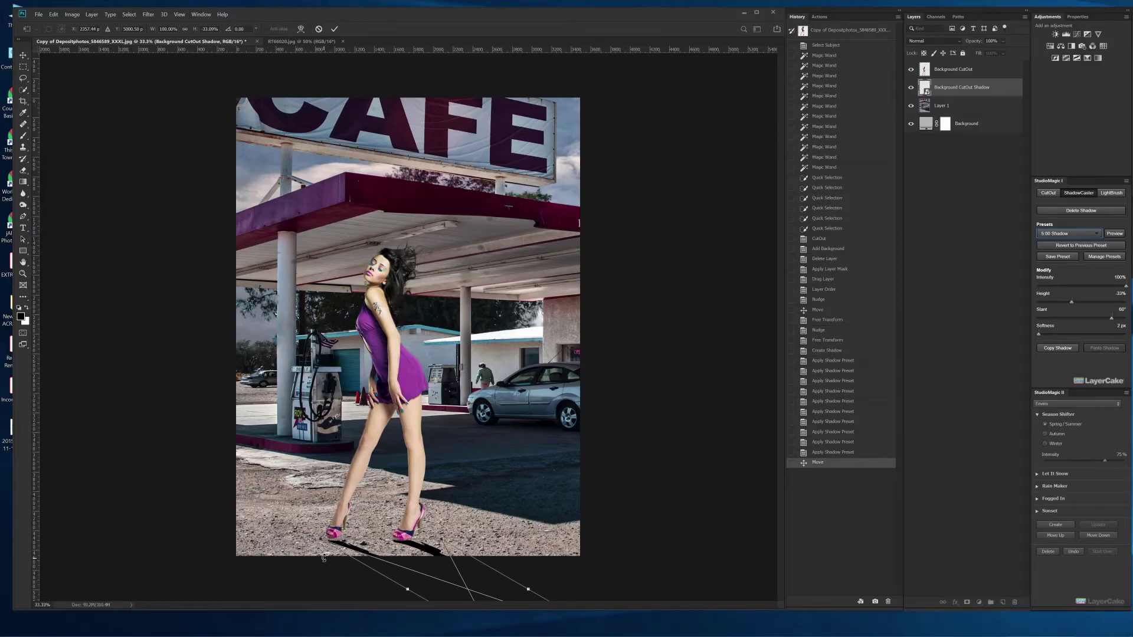
left_click_drag(320, 540, 321, 532)
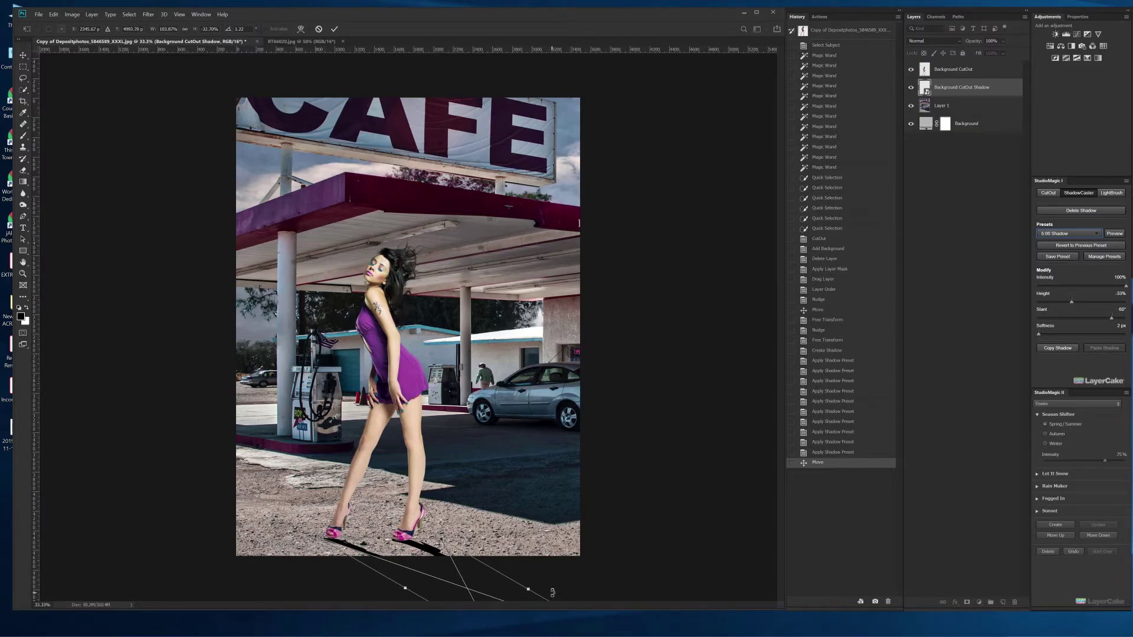
left_click_drag(552, 592, 554, 588)
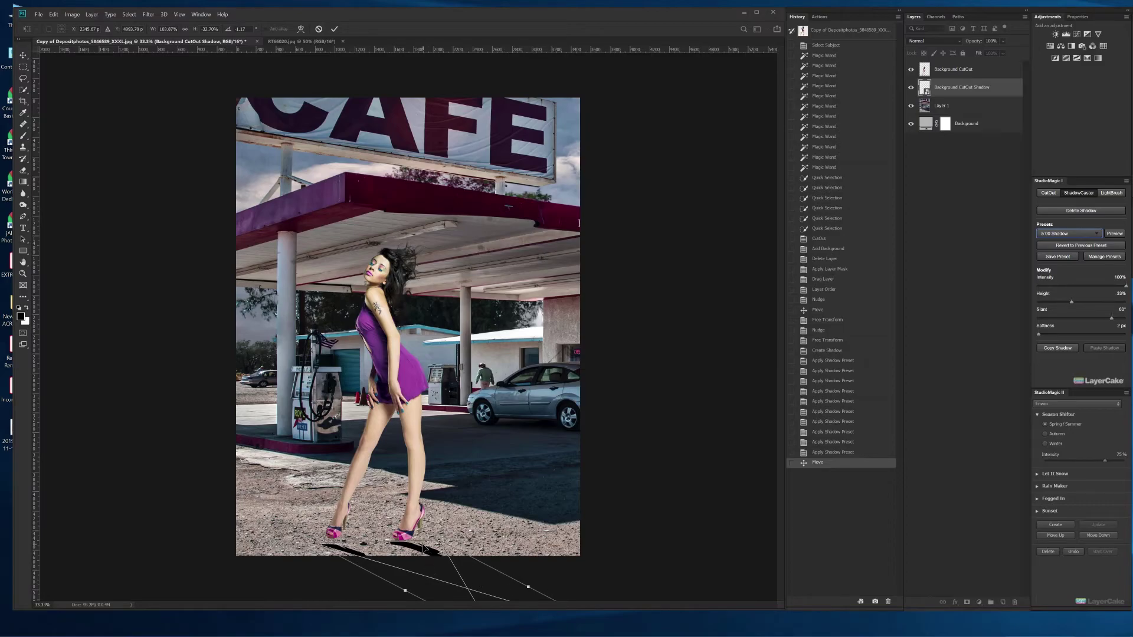
left_click_drag(421, 547, 416, 538)
left_click_drag(311, 540, 321, 535)
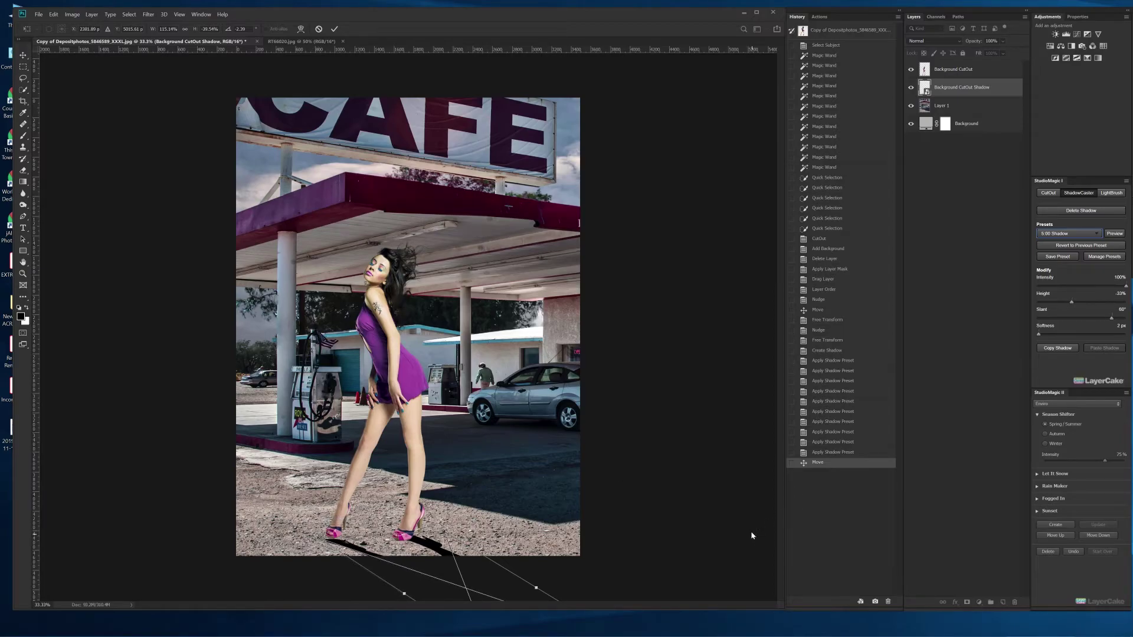
left_click(334, 30)
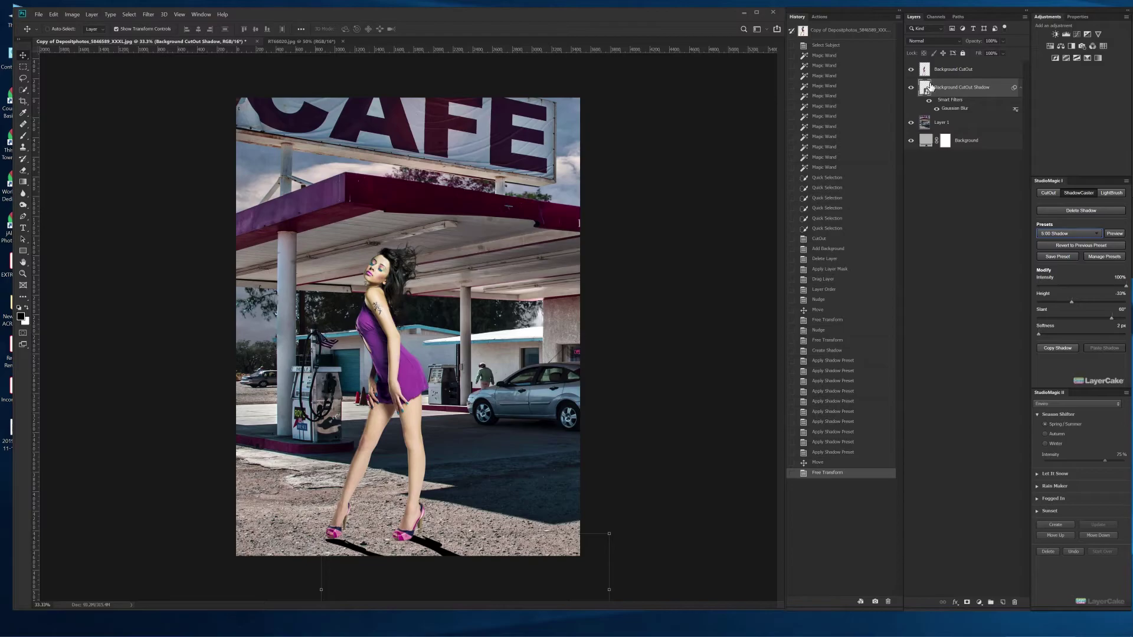
- Nudge the shadow up slightly and mask out its stray edge around the woman's left-hand shoe with black on a new layer mask
left_click(968, 602)
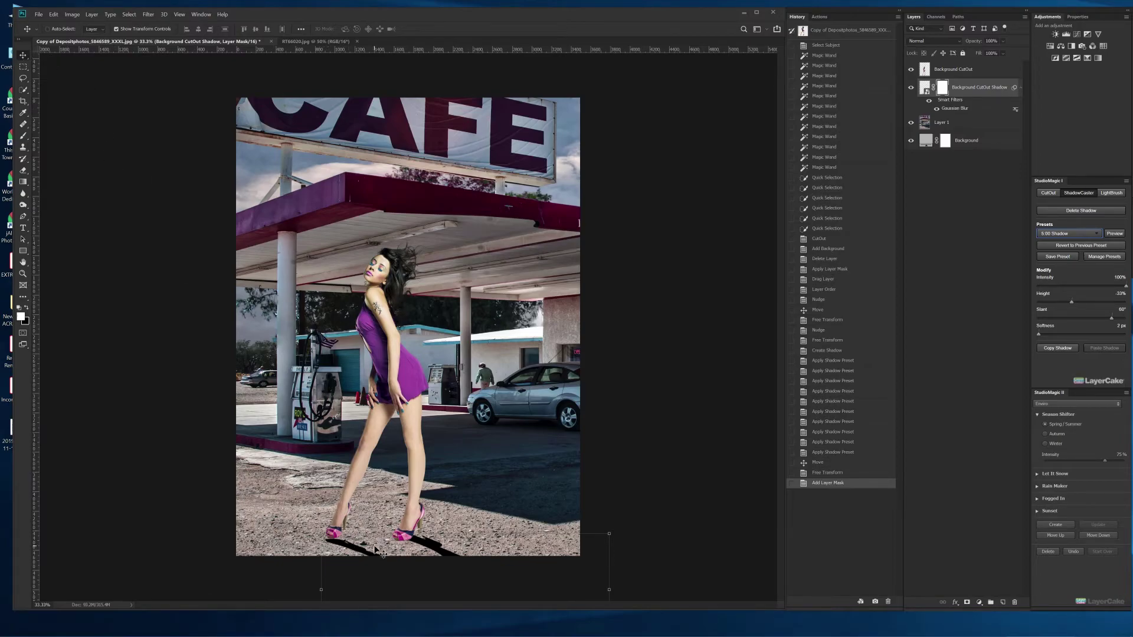
key("Up")
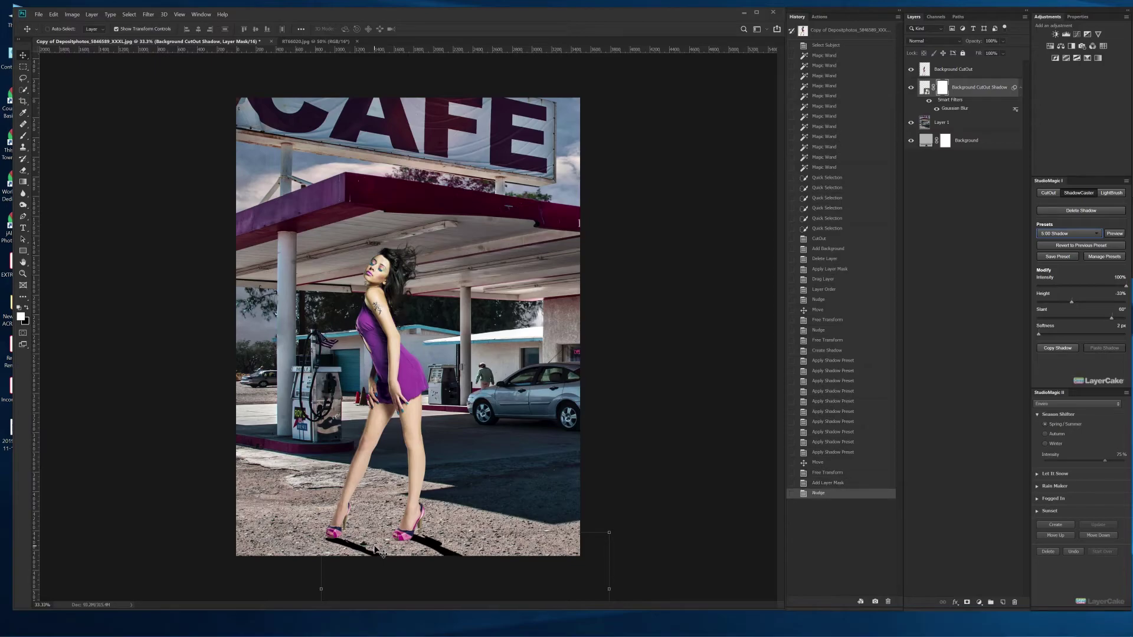
left_click(22, 139)
key("x")
left_click(330, 539)
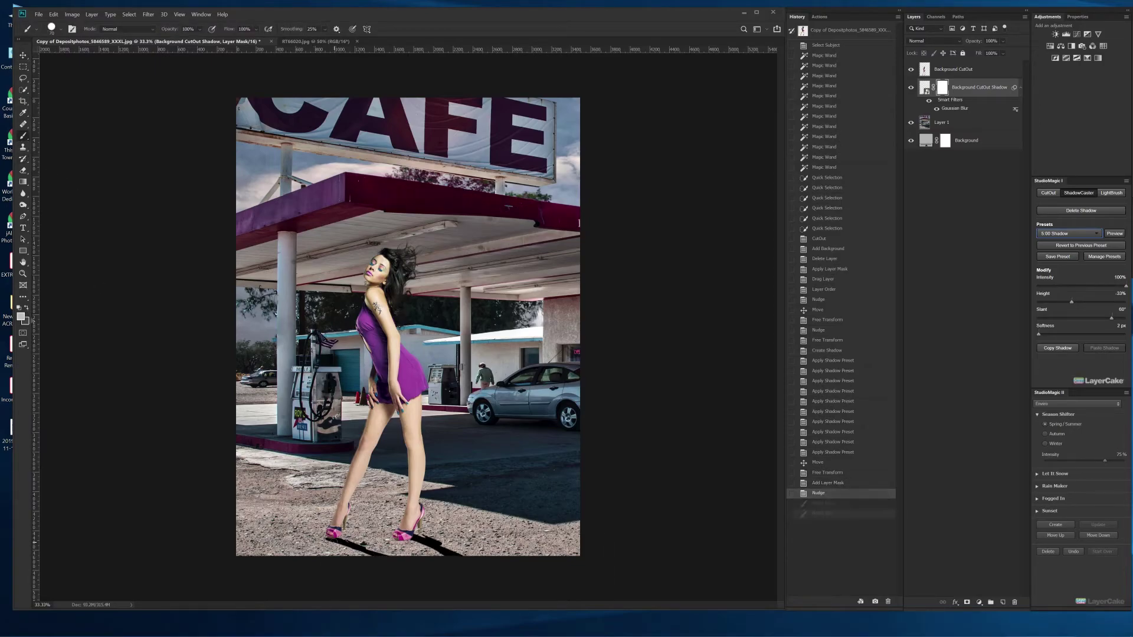
left_click(340, 539)
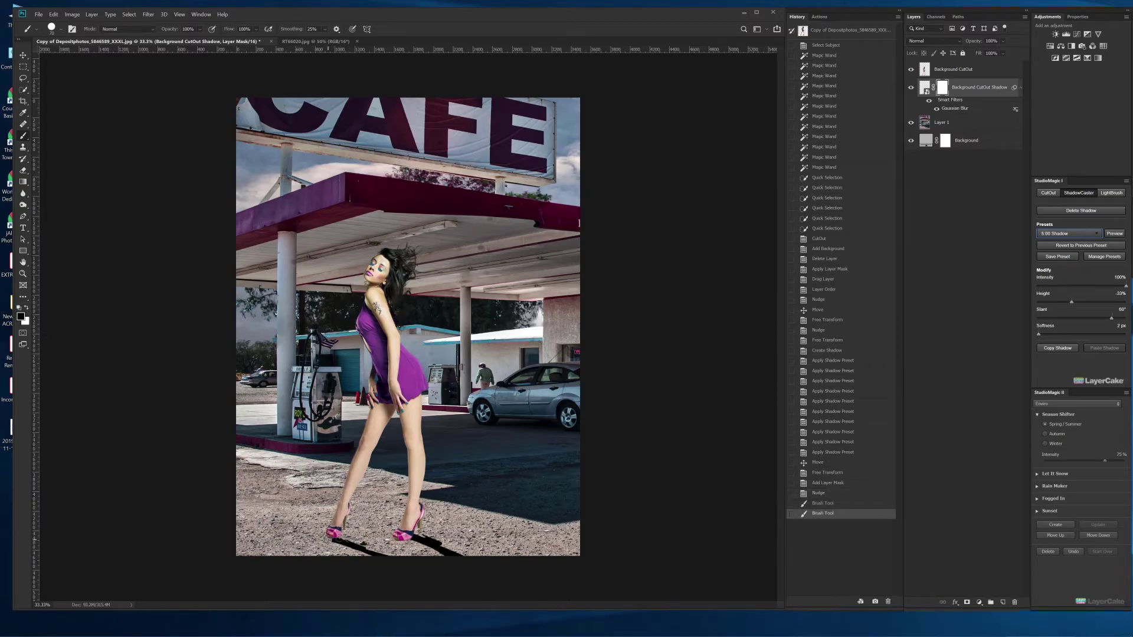
left_click(305, 539)
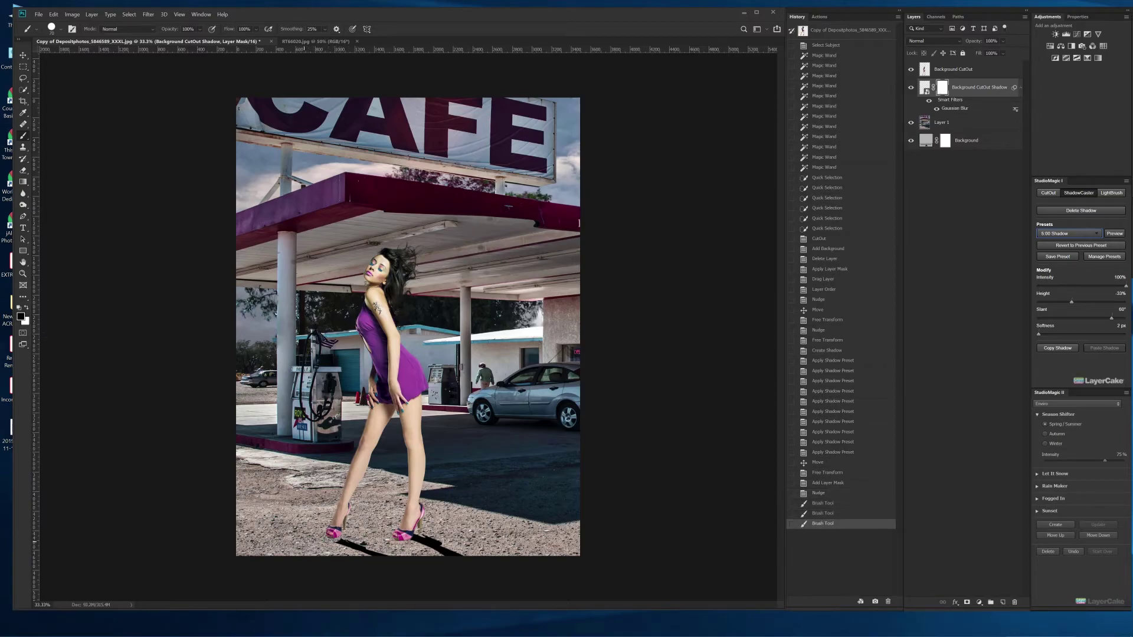
key("ctrl+z")
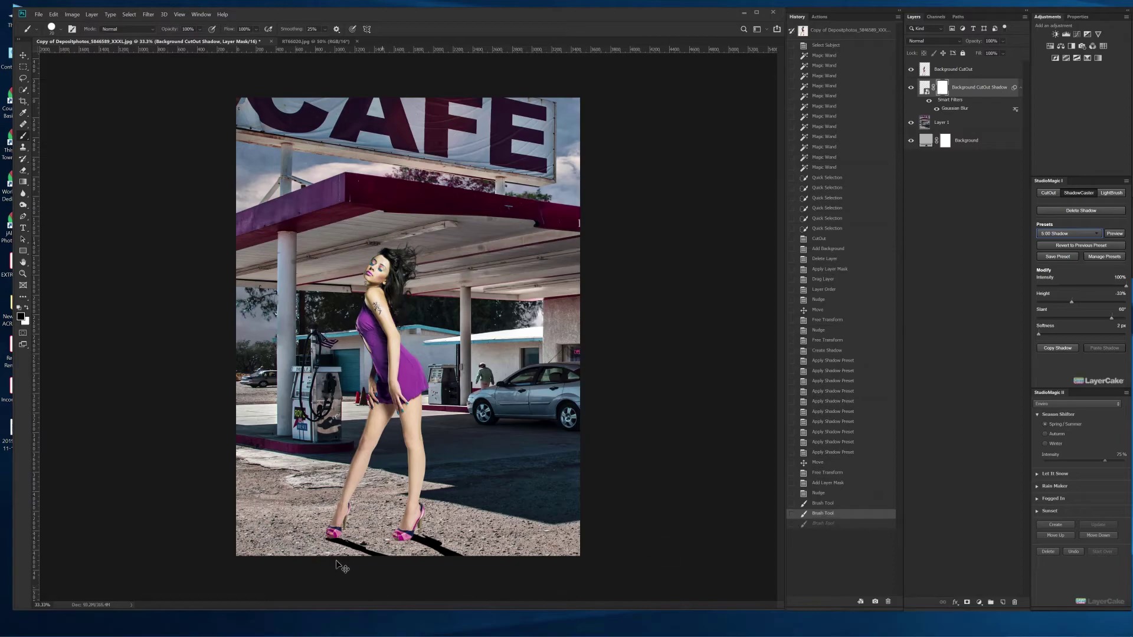
key("ctrl+shift+z")
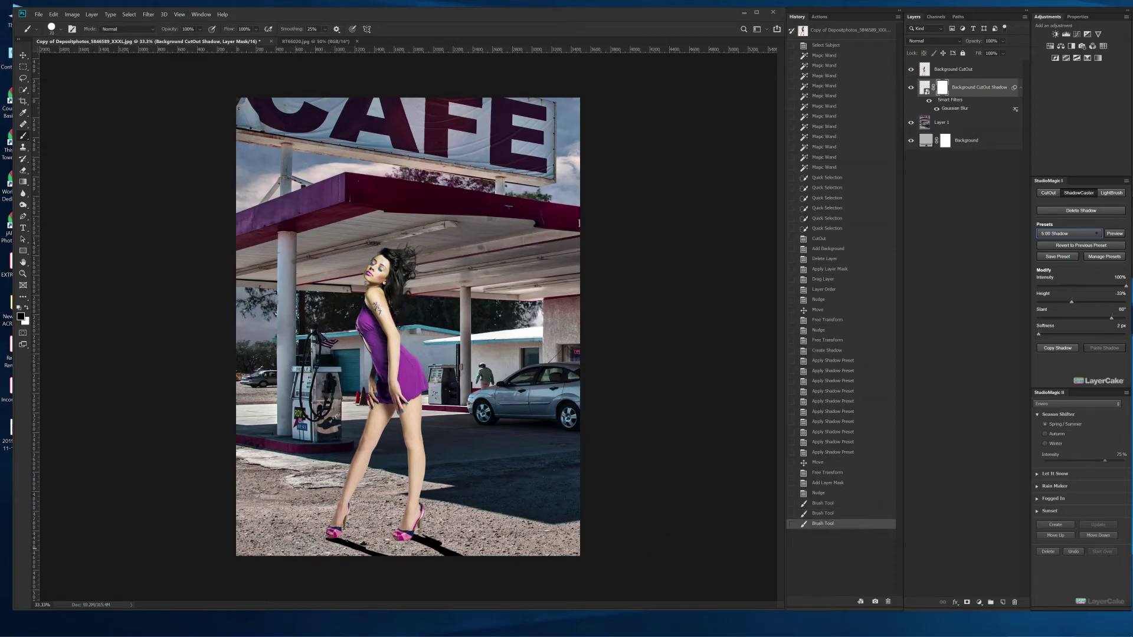
left_click_drag(318, 537, 300, 537)
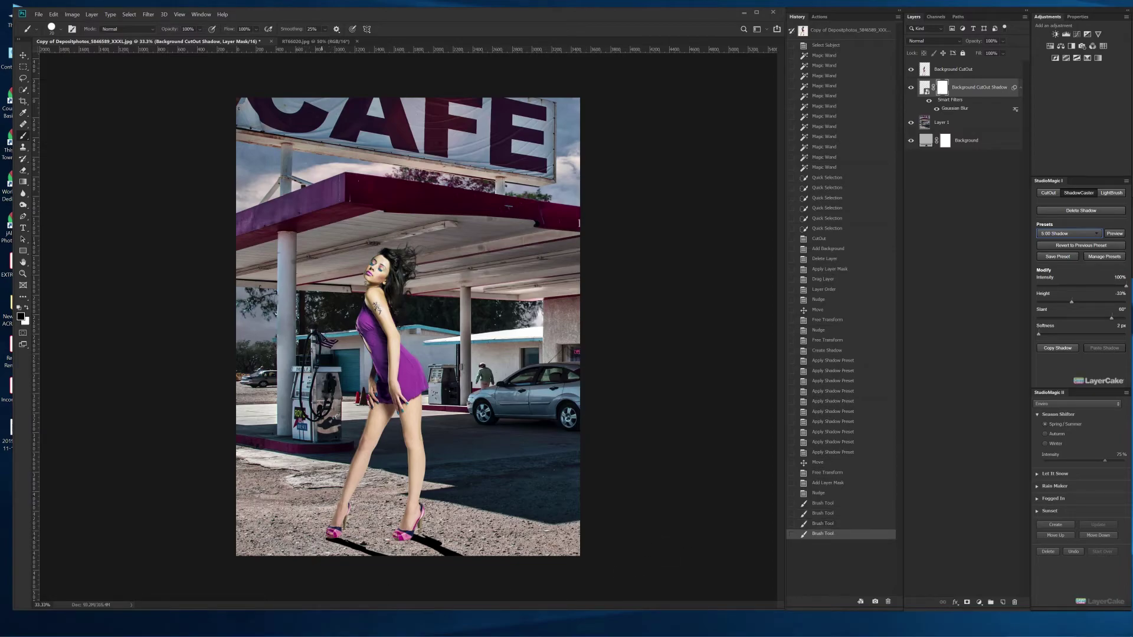
- Set the brush hardness to 0% and touch up the shadow's mask near the left-hand shoe, painting with white
left_click(51, 28)
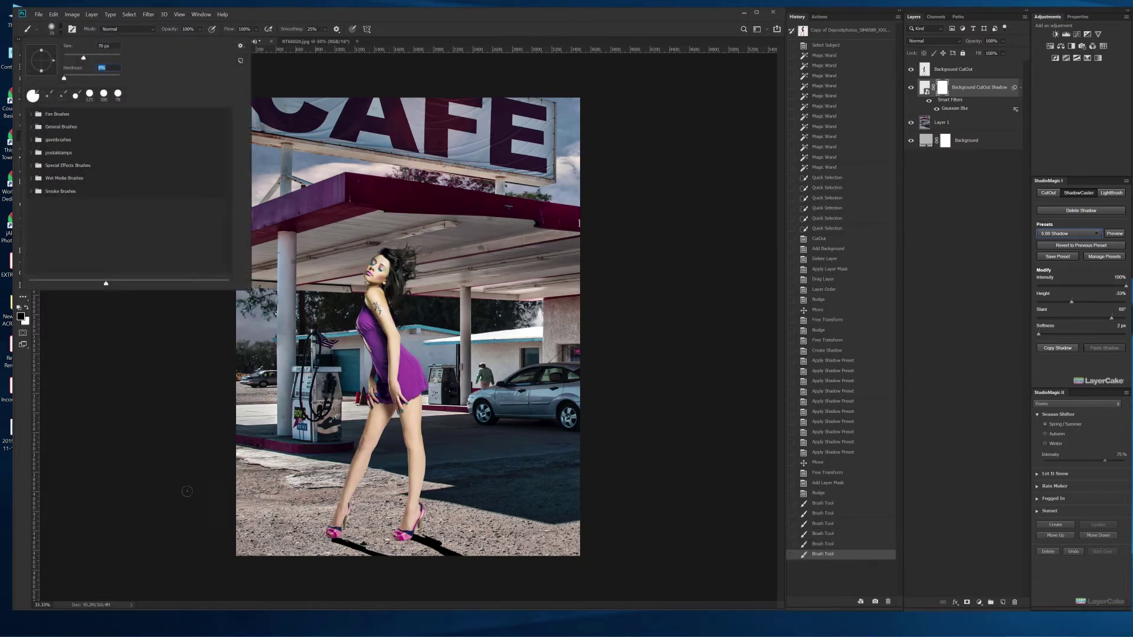
left_click(106, 395)
key("x")
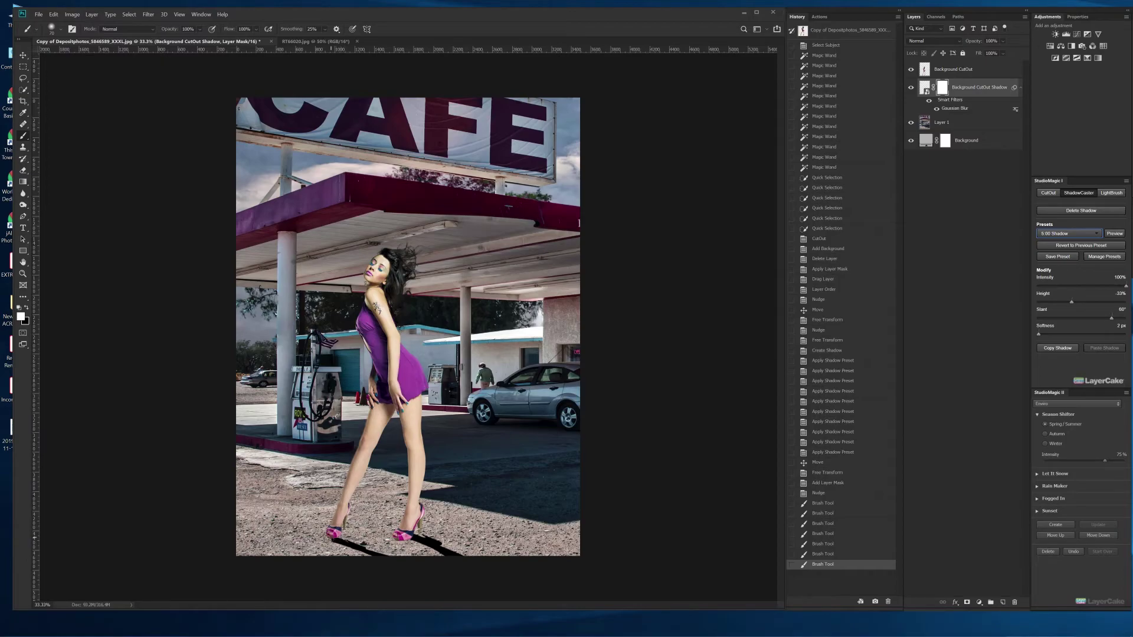
left_click_drag(207, 557, 210, 562)
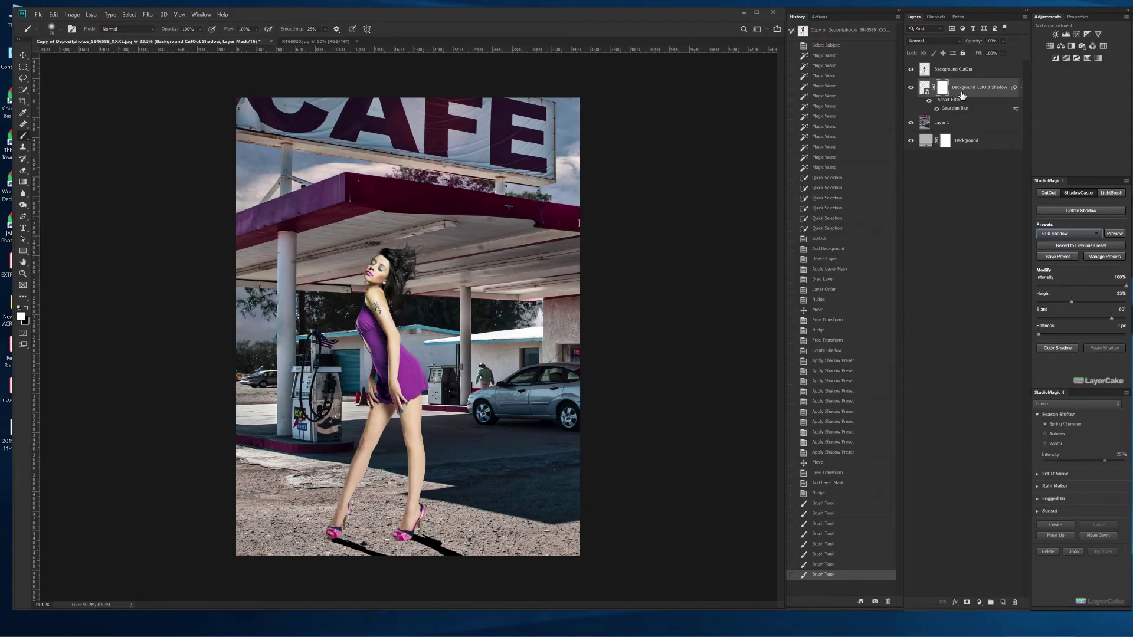
- Set the shadow's softness to 18 px and its intensity to 90%
left_click(925, 88)
left_click(1053, 335)
left_click(1099, 287)
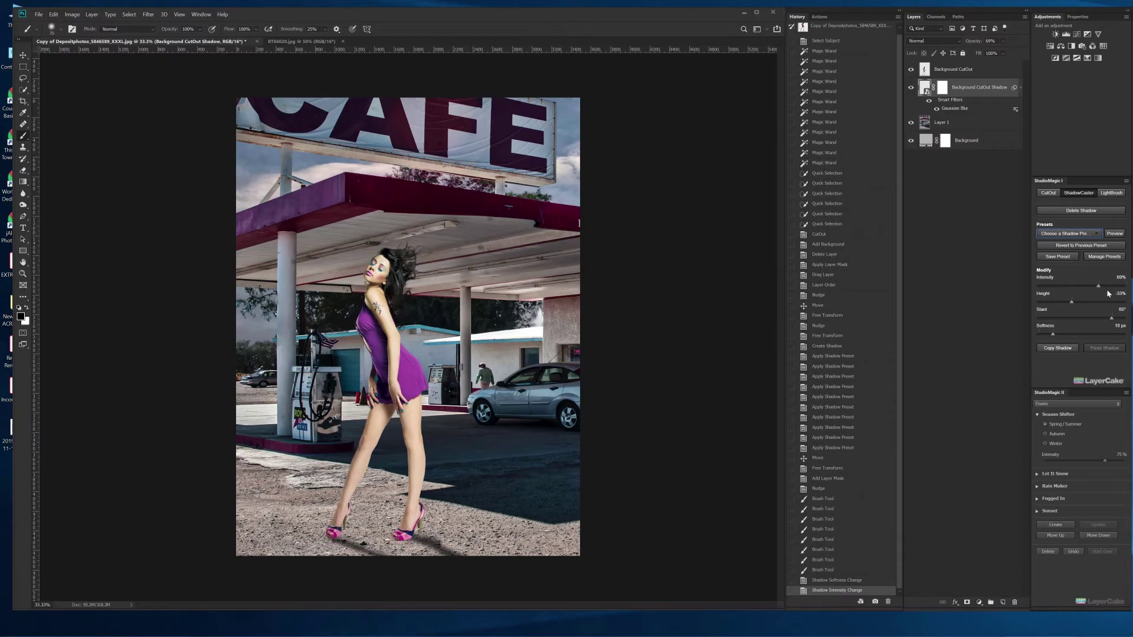
left_click(1110, 288)
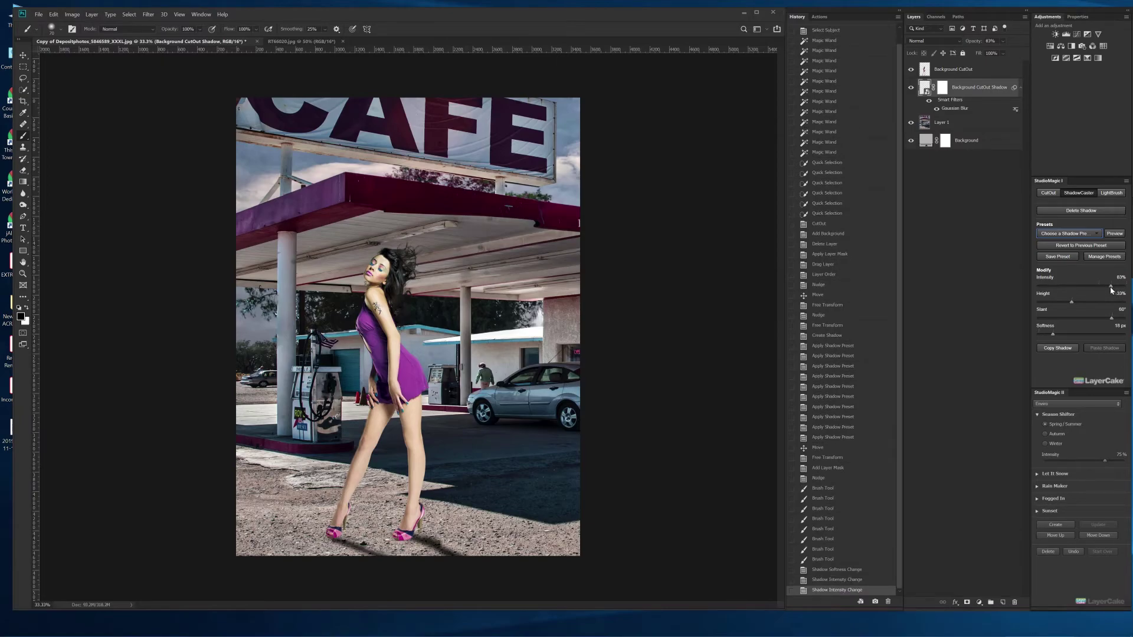
left_click(1116, 288)
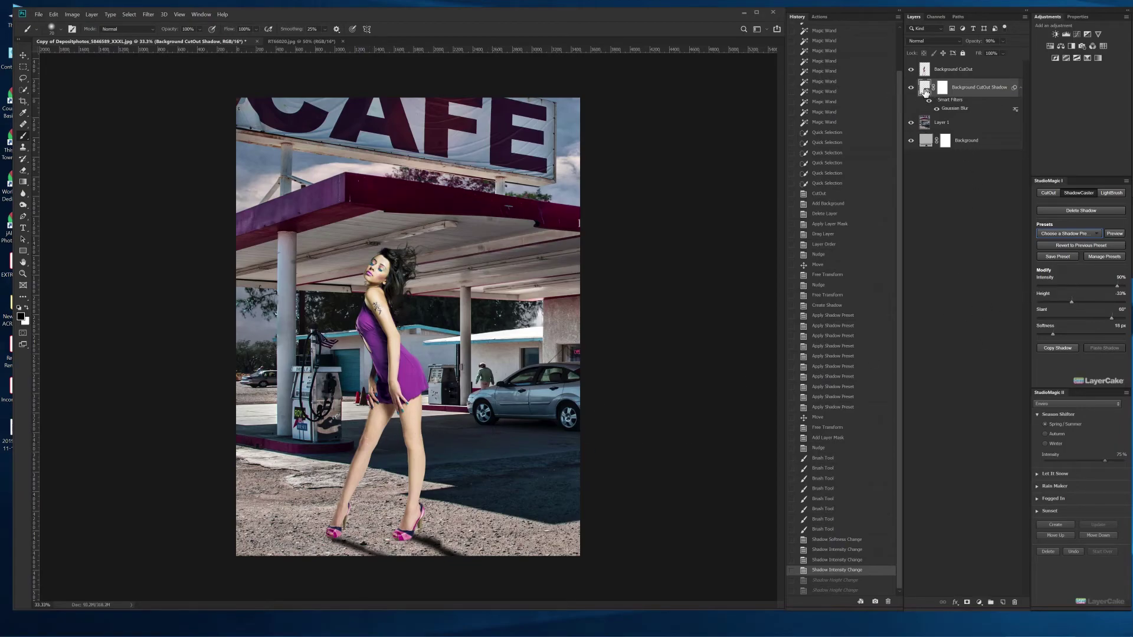
- Stretch and skew the softened shadow with Free Transform so it lines up with the shoes across the gravel
left_click(23, 55)
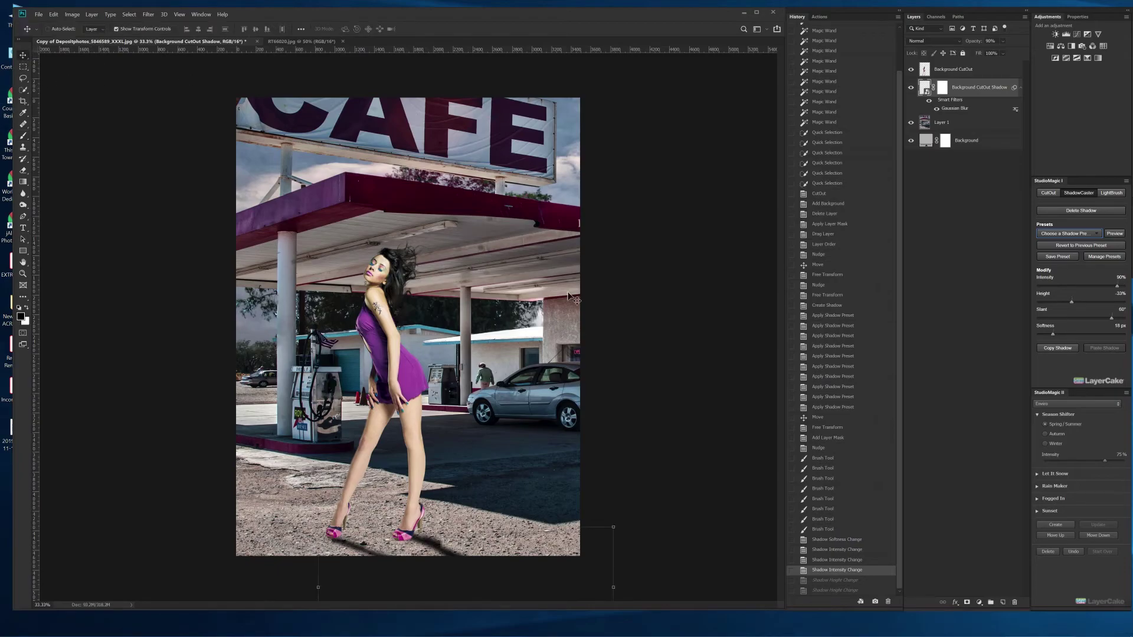
key("ctrl+minus")
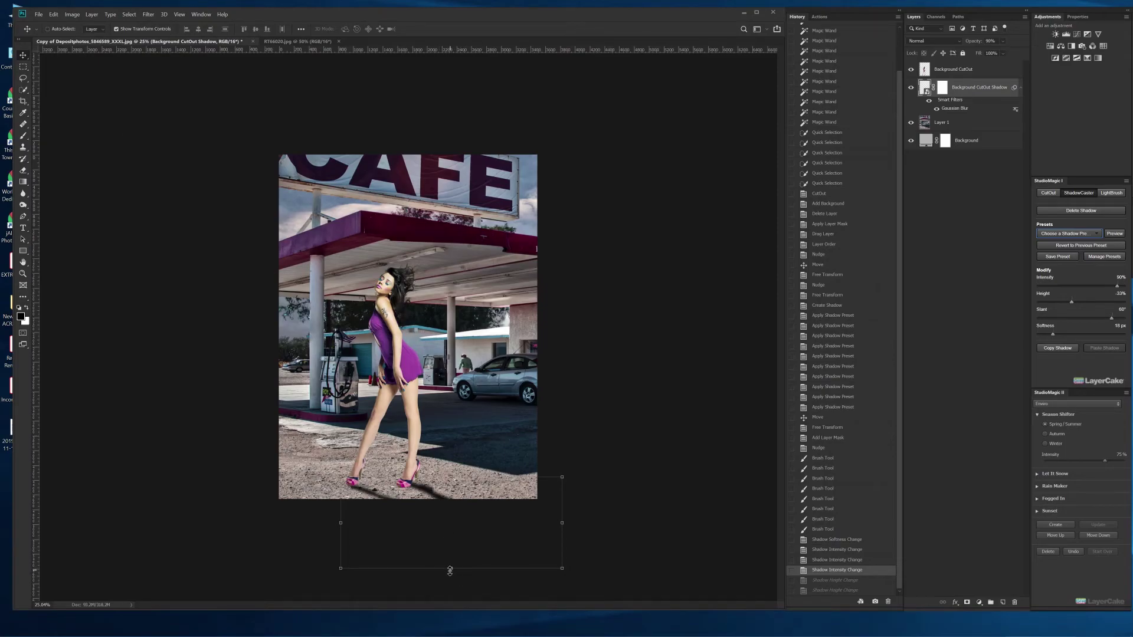
left_click_drag(453, 575, 439, 498)
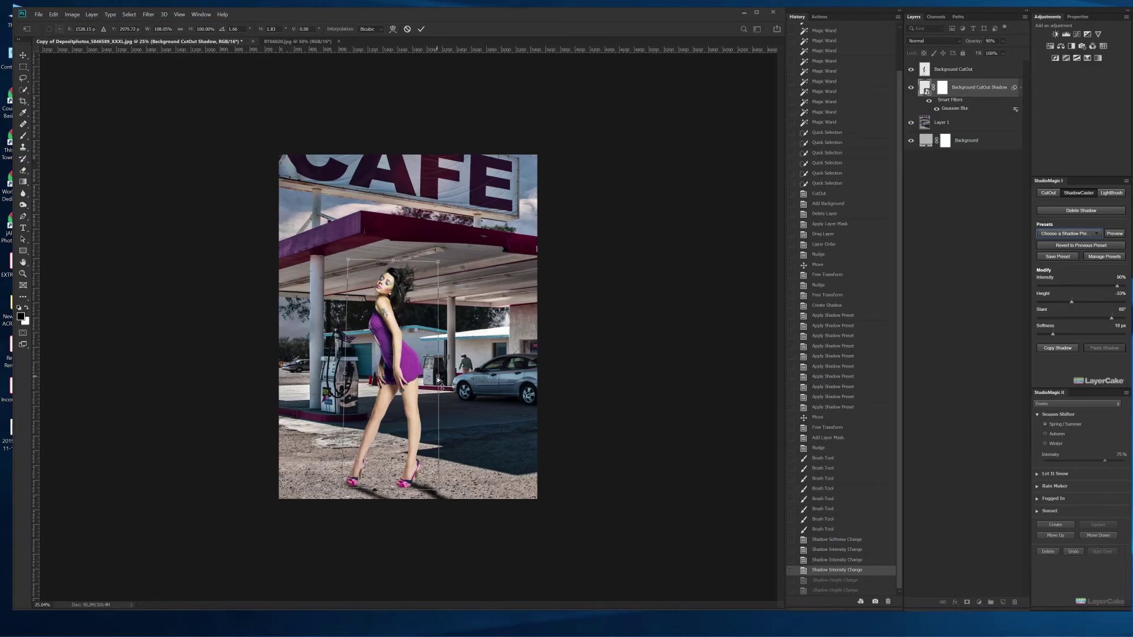
left_click_drag(437, 379, 434, 381)
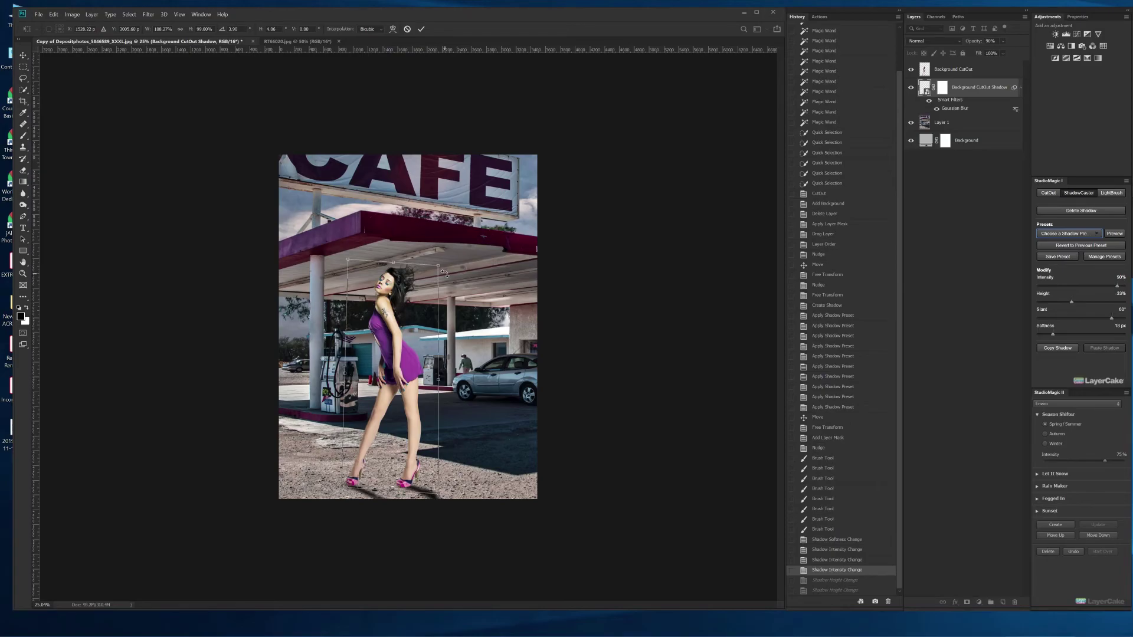
left_click_drag(439, 271, 419, 257)
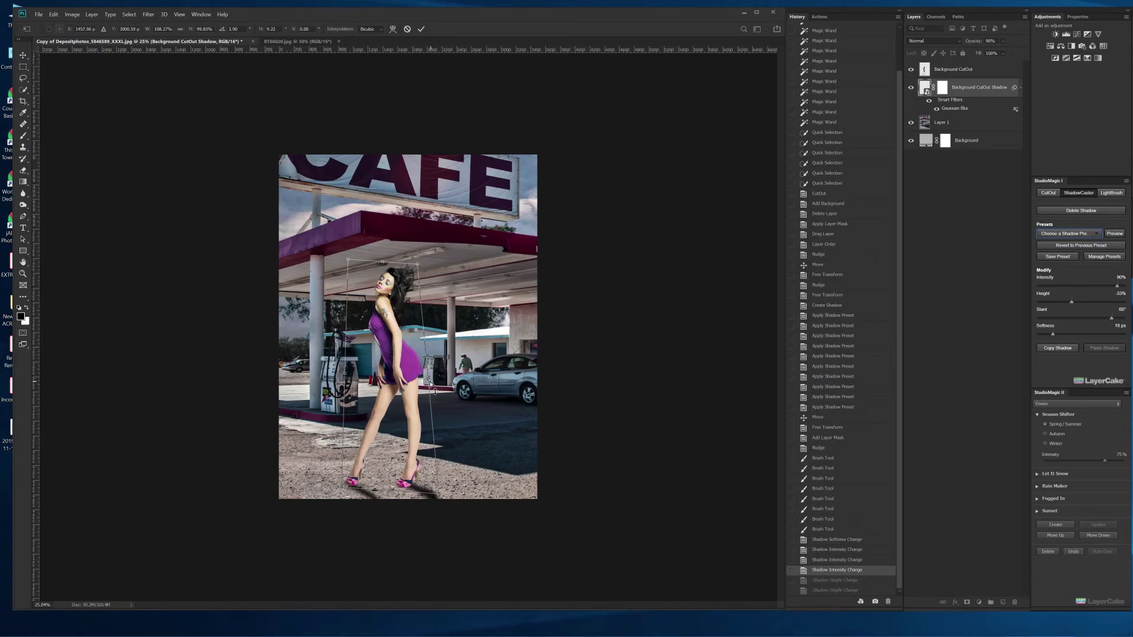
left_click_drag(421, 390, 421, 381)
key("Return")
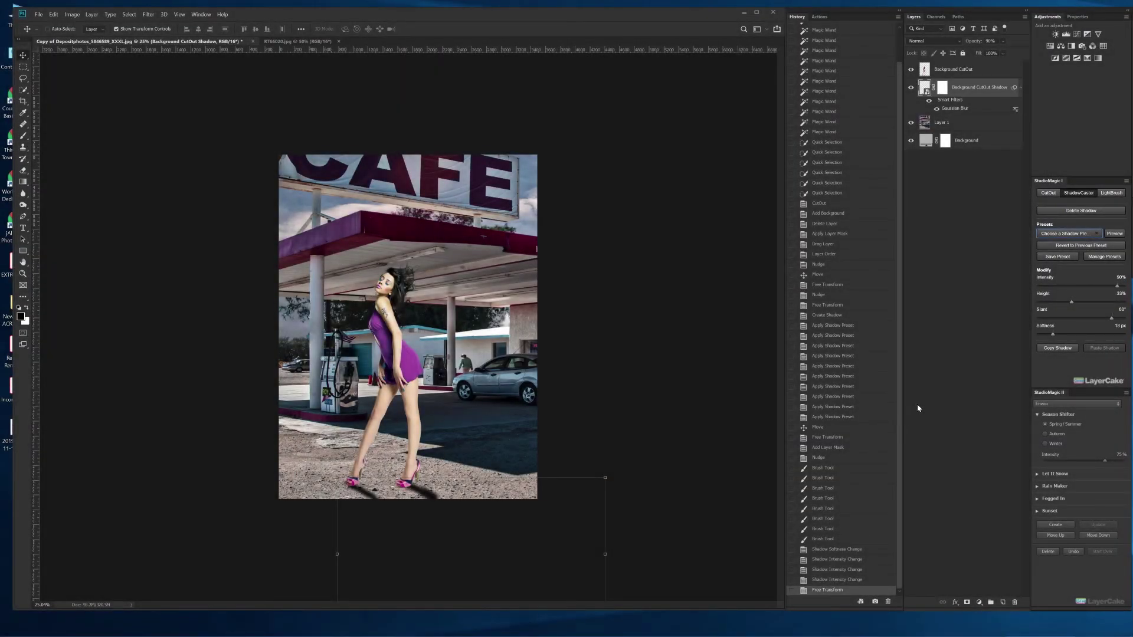
- Try a reduced opacity on the cafe background layer and return it to 100%
left_click(981, 140)
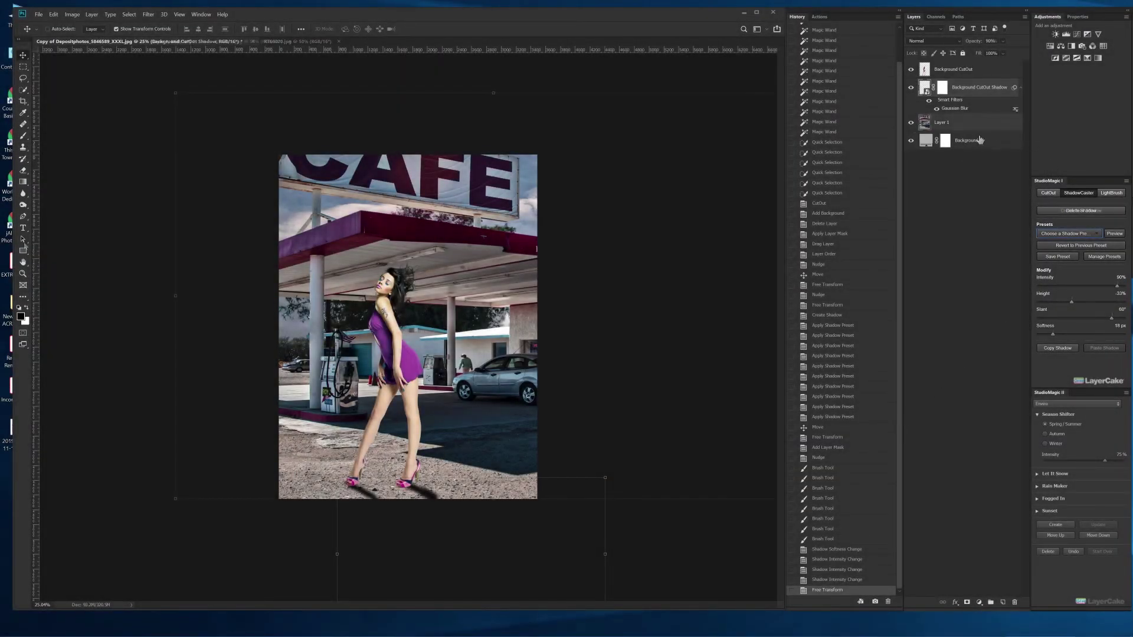
key("a")
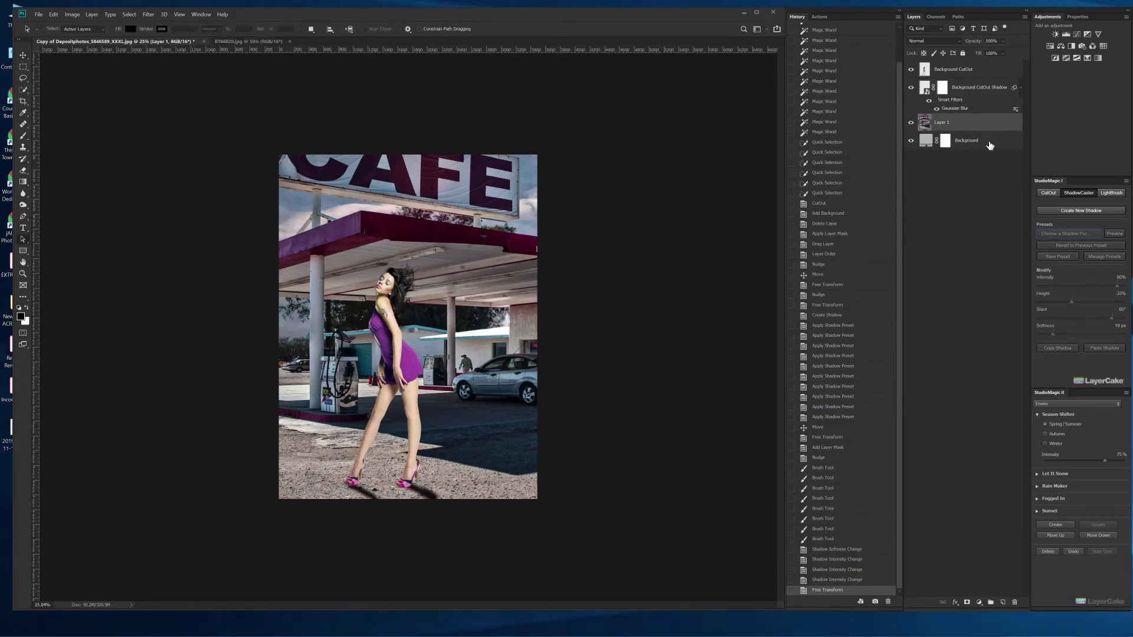
left_click(1003, 40)
left_click_drag(1006, 53, 1014, 52)
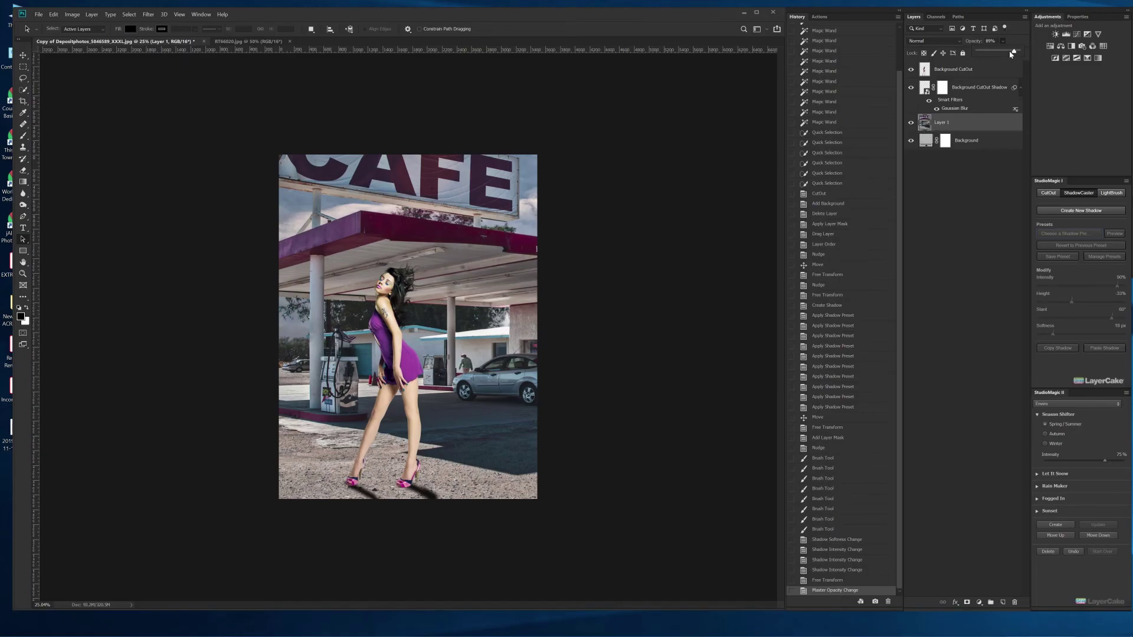
left_click_drag(1011, 54, 1018, 52)
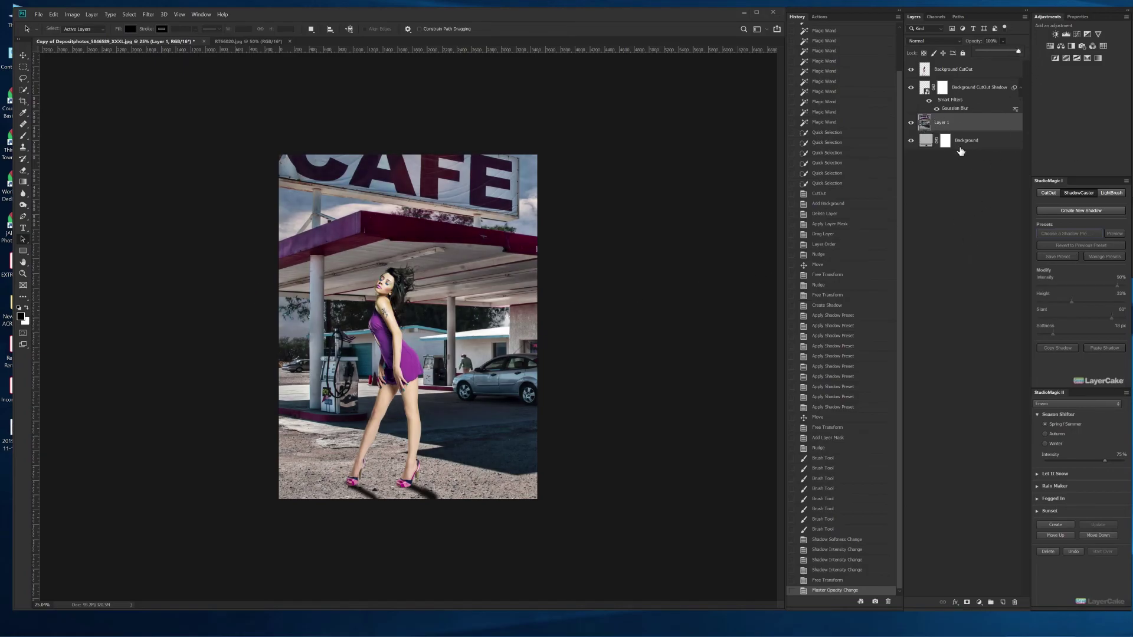
- Blur the cafe background layer slightly with a Gaussian Blur of about 5.5 pixels radius
left_click(942, 125)
left_click(146, 16)
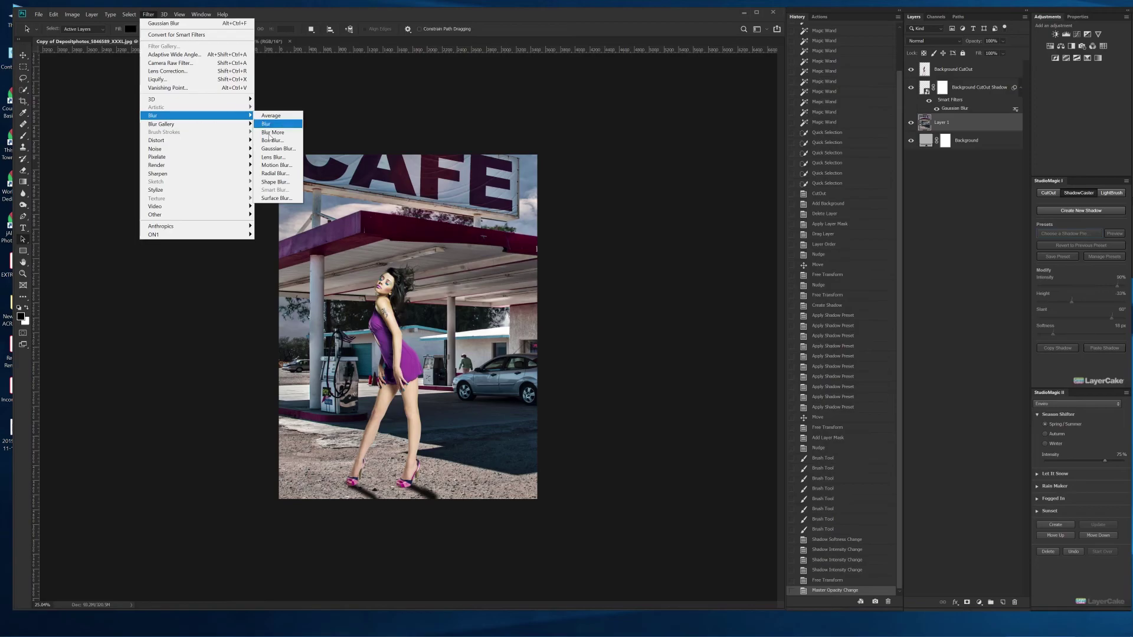
left_click(274, 154)
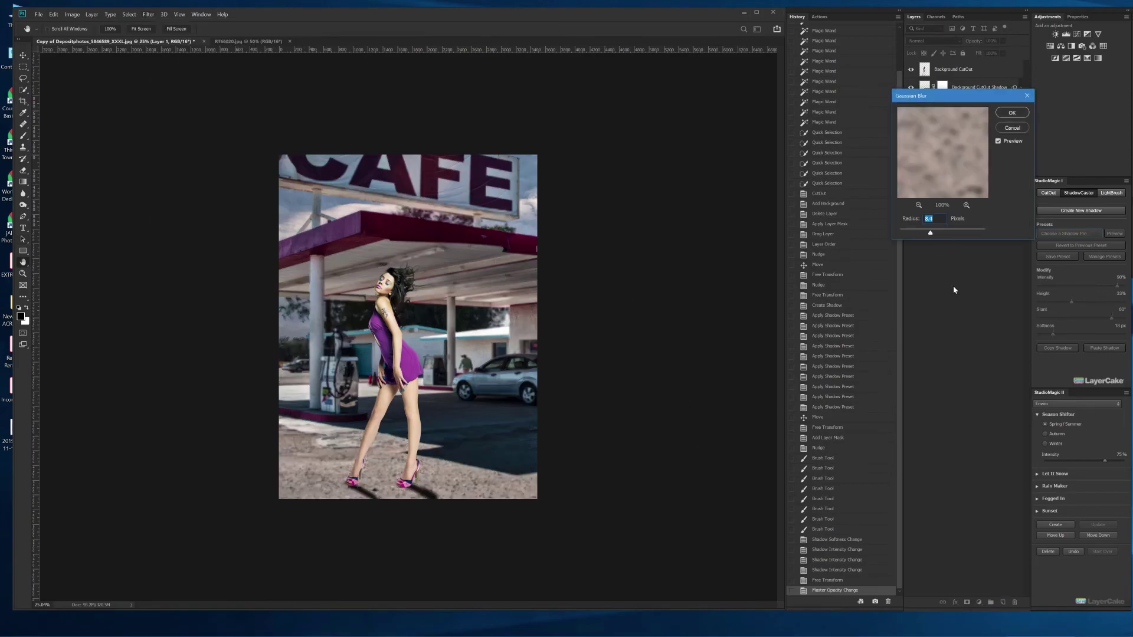
left_click(938, 232)
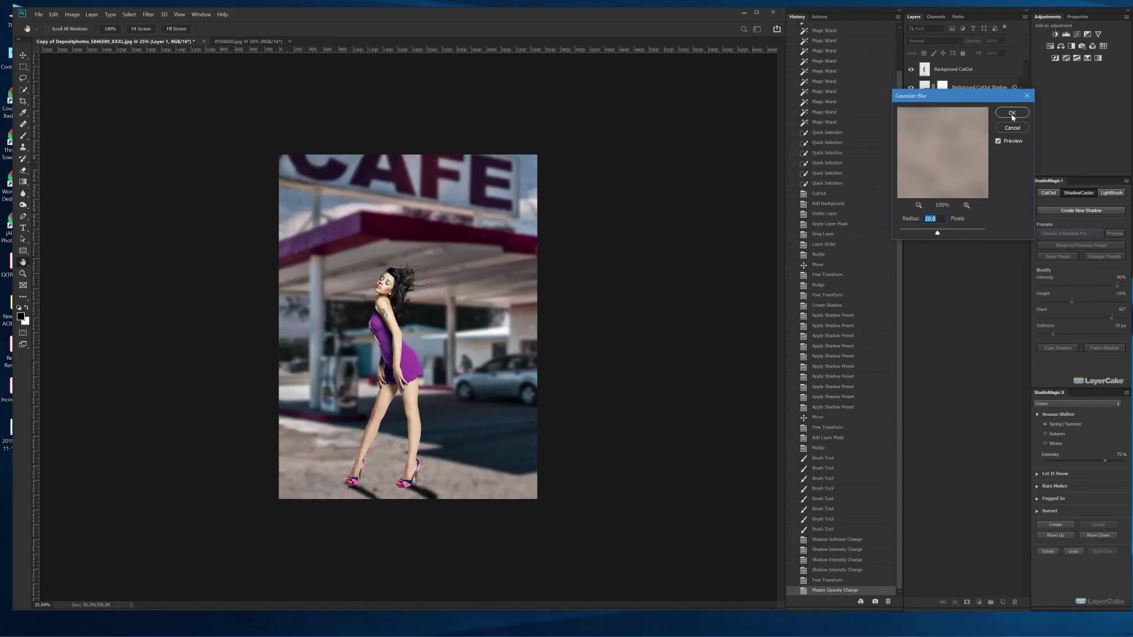
left_click(924, 233)
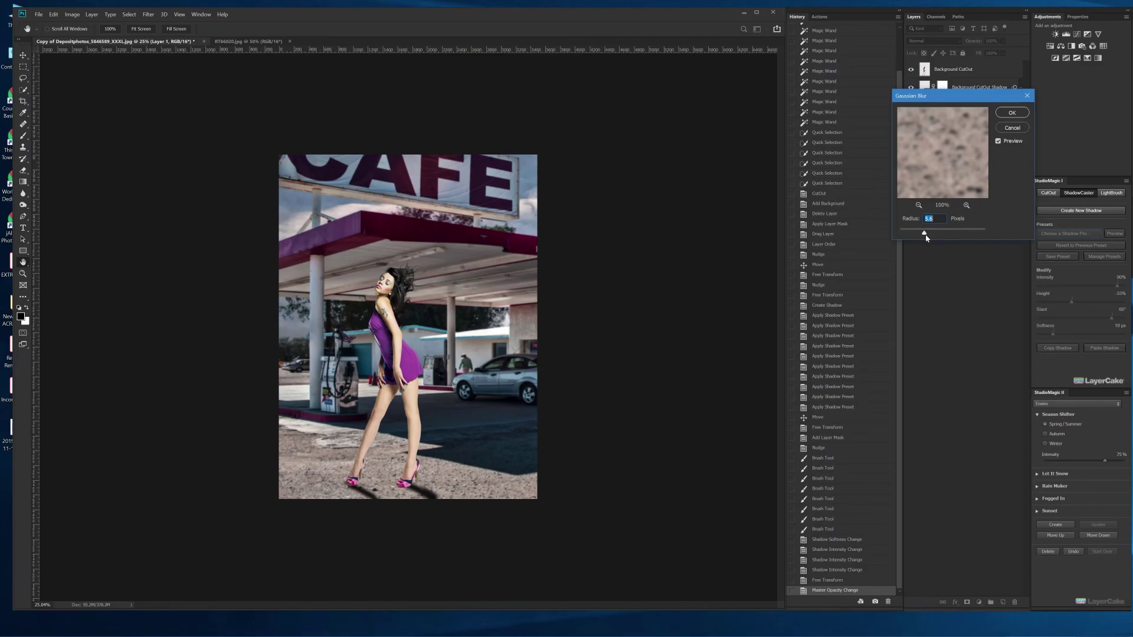
key("Return")
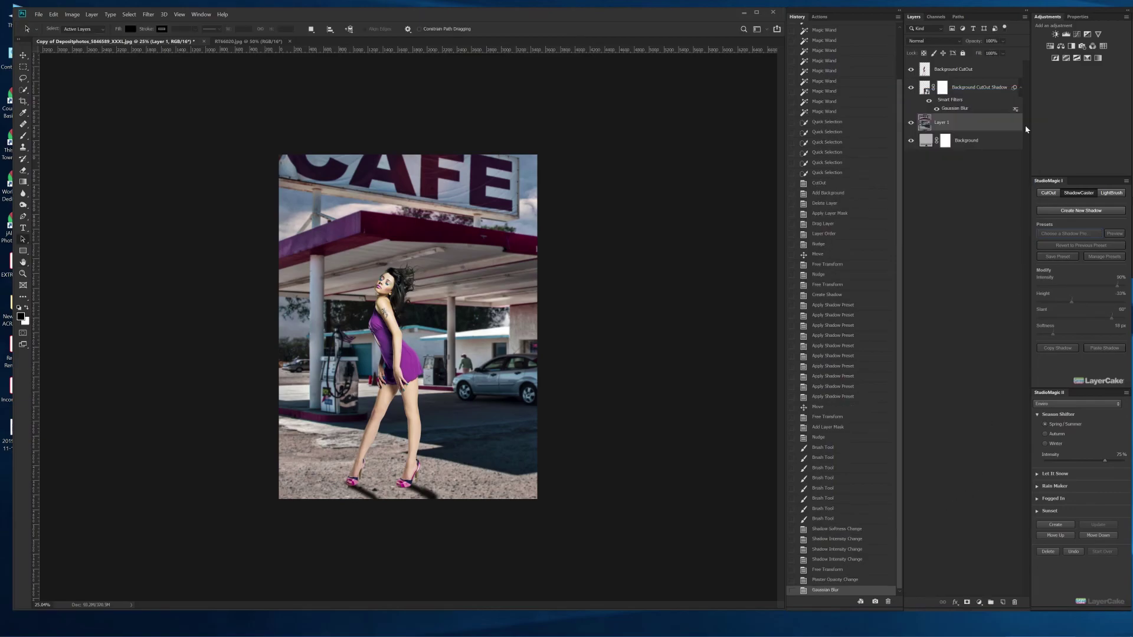
- Open the woman's cutout layer in the Camera Raw Filter and apply the automatic tone adjustments
left_click(926, 73)
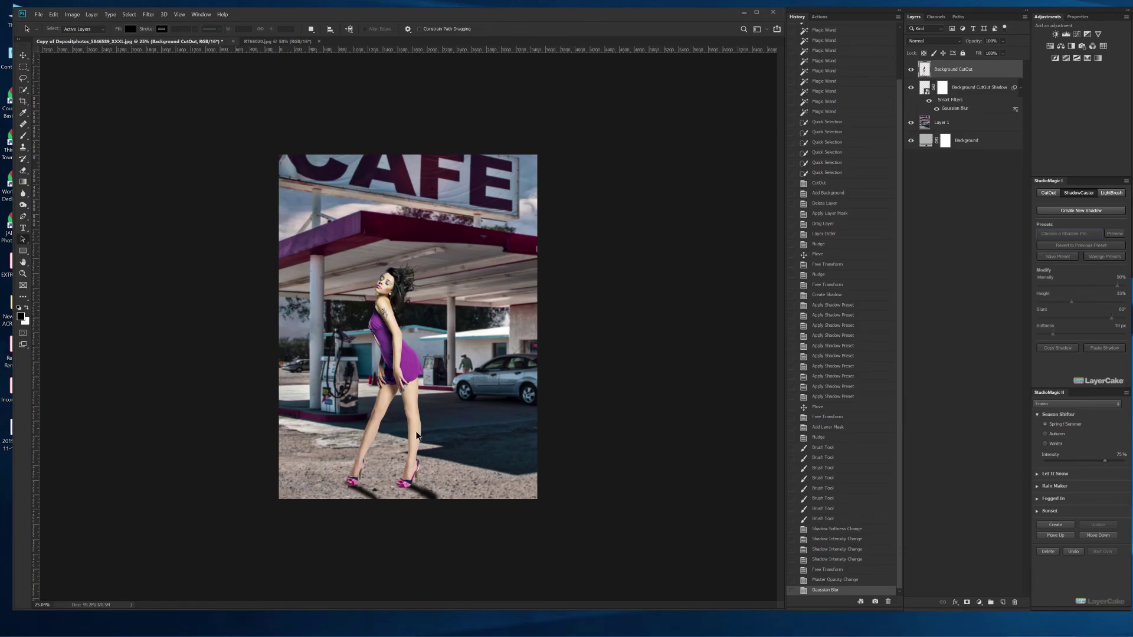
left_click(146, 17)
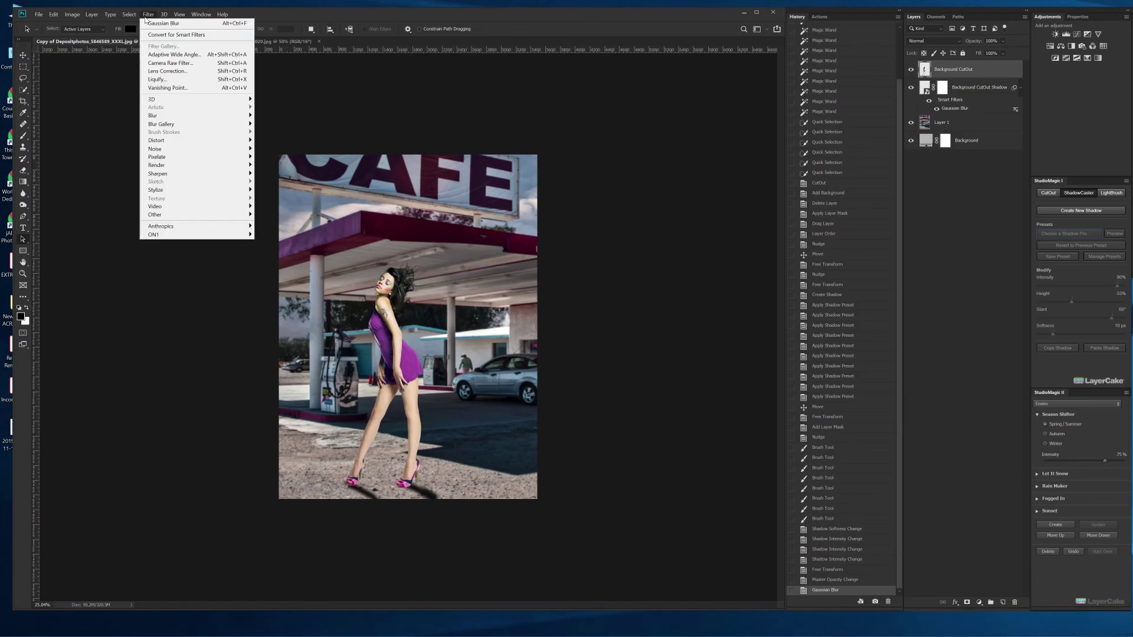
left_click(170, 63)
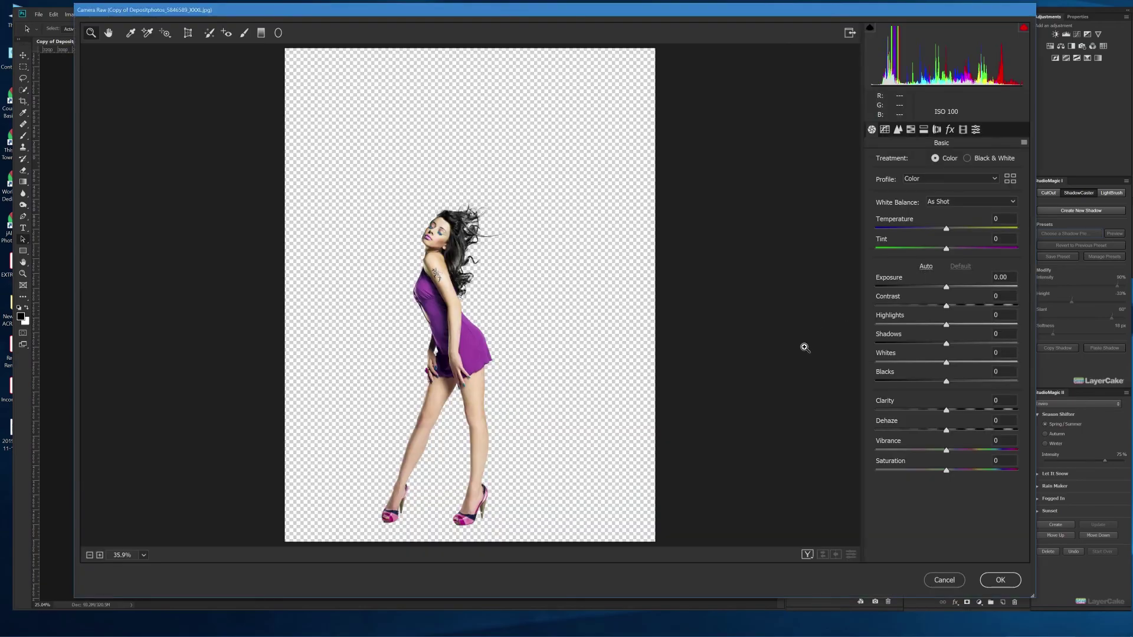
key("ctrl+u")
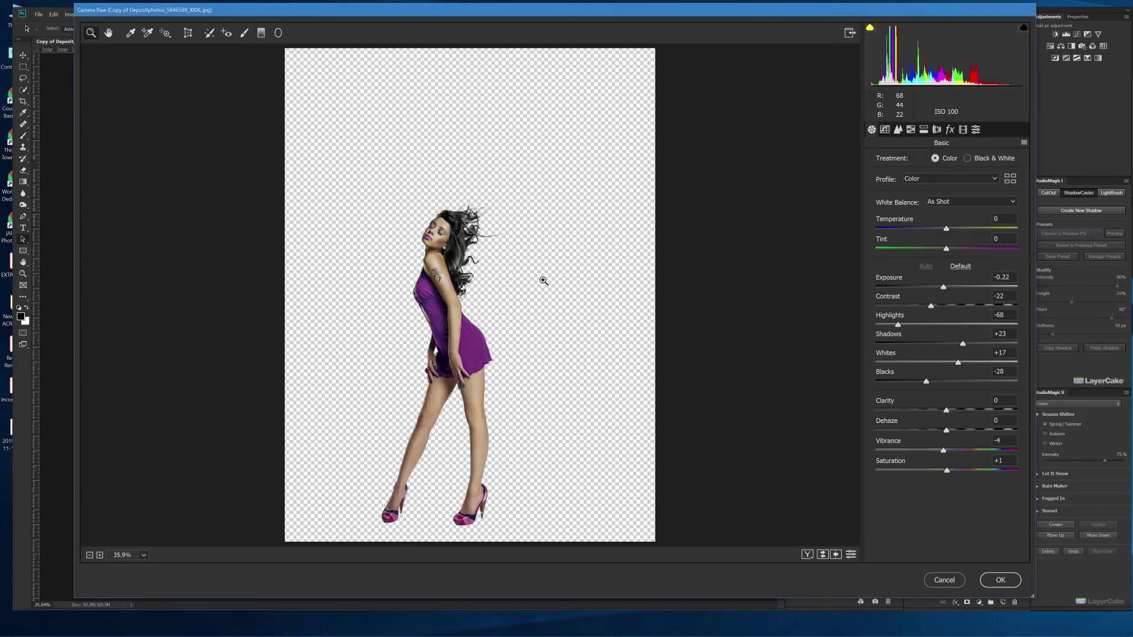
- Set the woman's exposure to -0.05 and contrast to -28 in Camera Raw
left_click(947, 287)
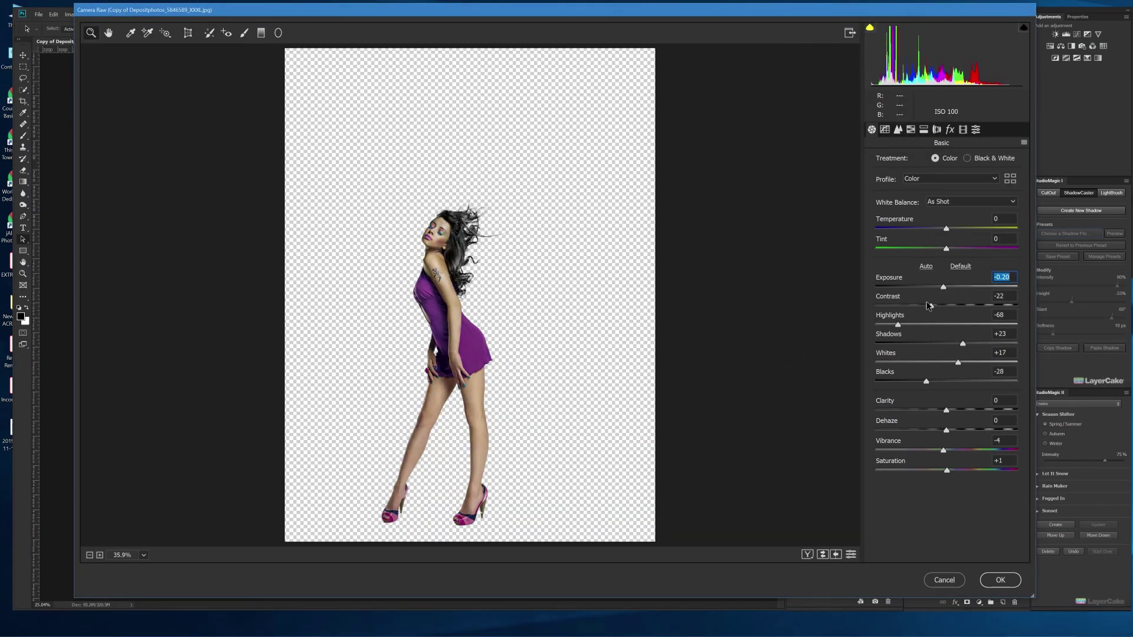
key("Up")
key("Up")
key("Up")
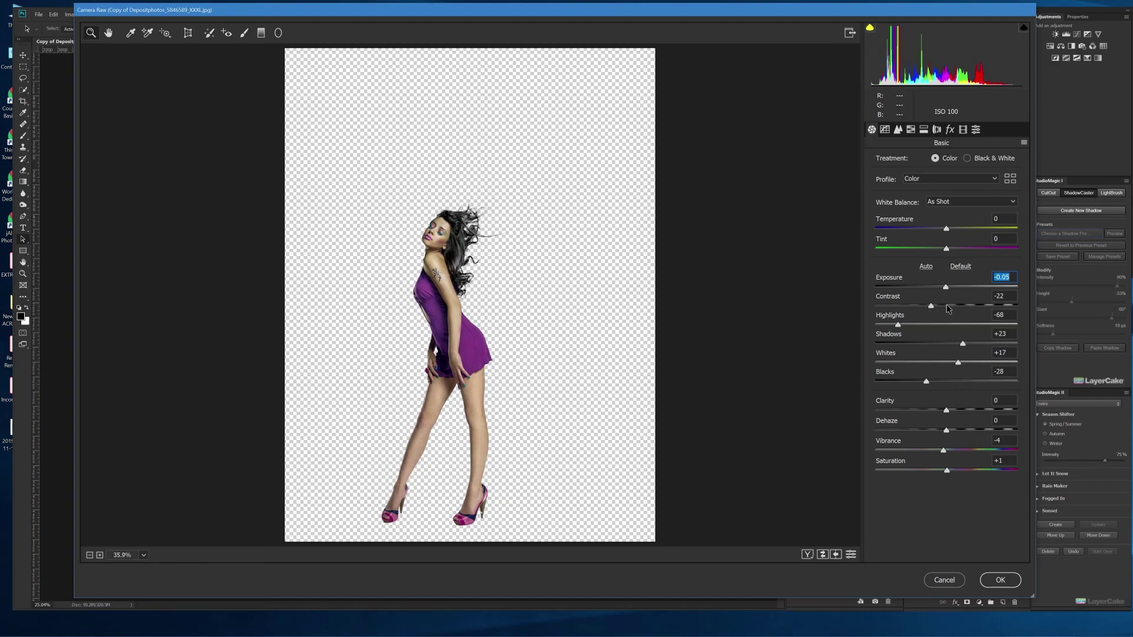
left_click_drag(947, 308, 925, 305)
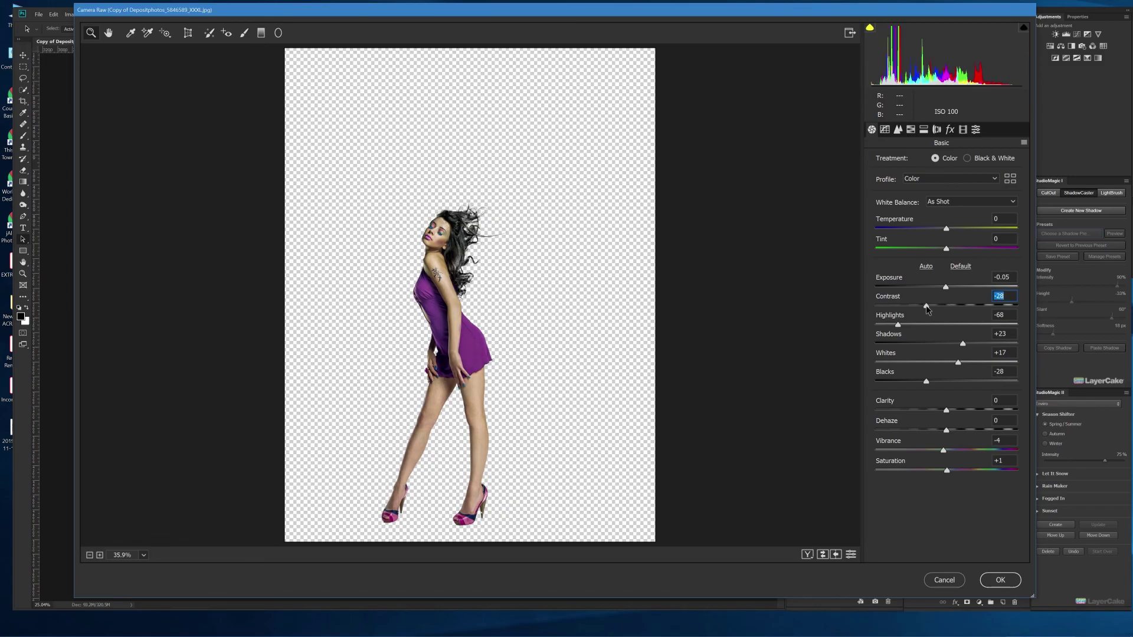
- Set the shadows to +8 and the clarity to -26, and apply the Camera Raw adjustments to the woman's layer
left_click(952, 344)
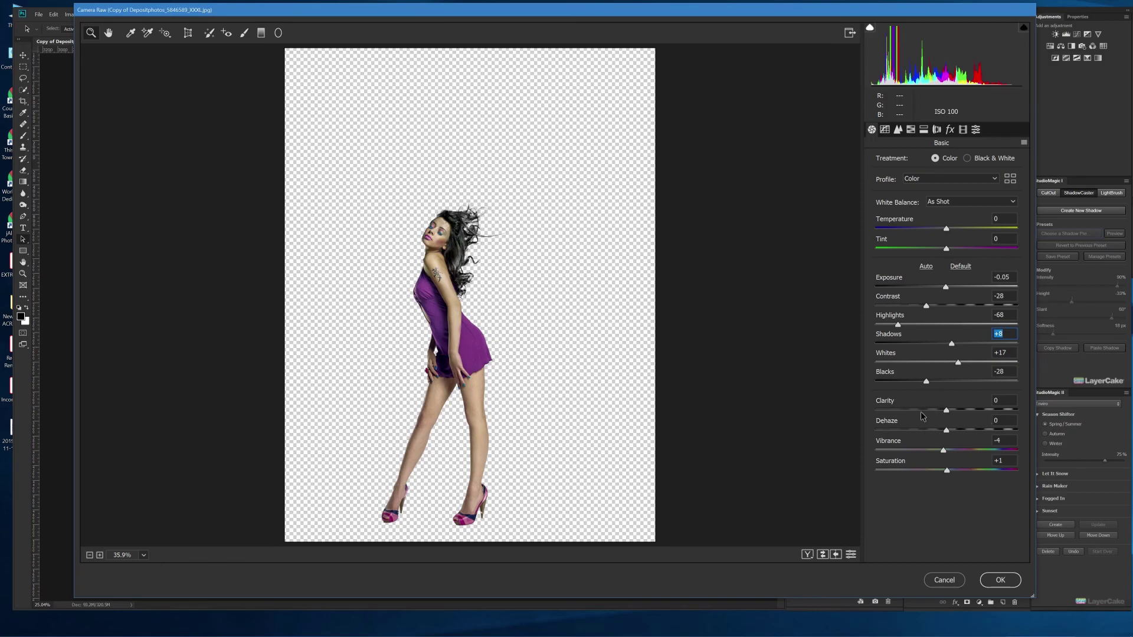
left_click(928, 410)
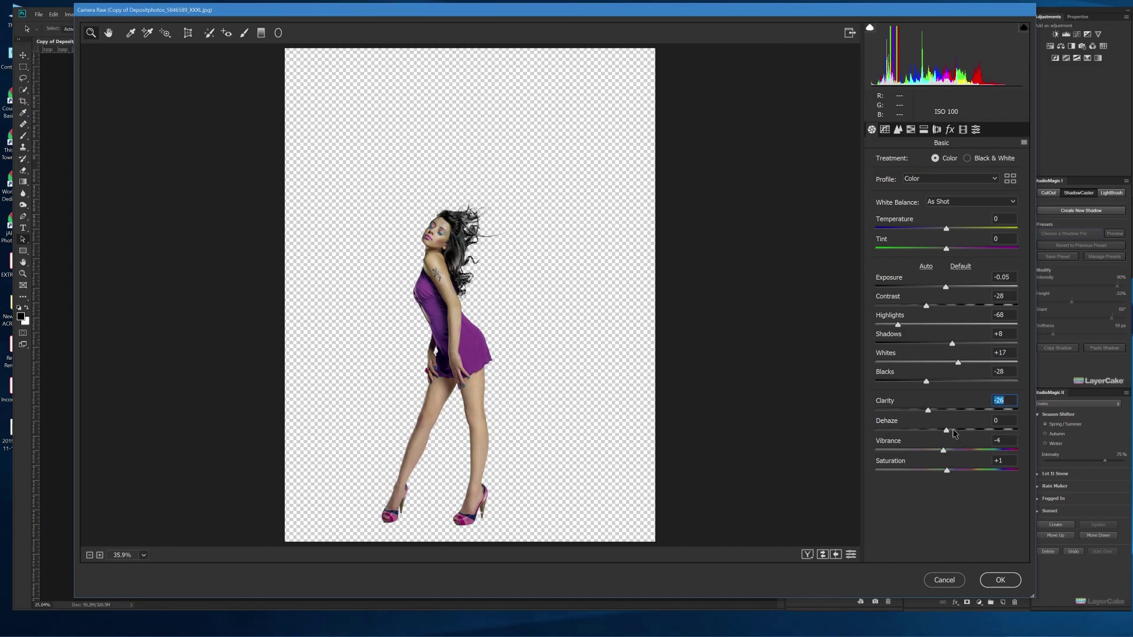
left_click(1000, 580)
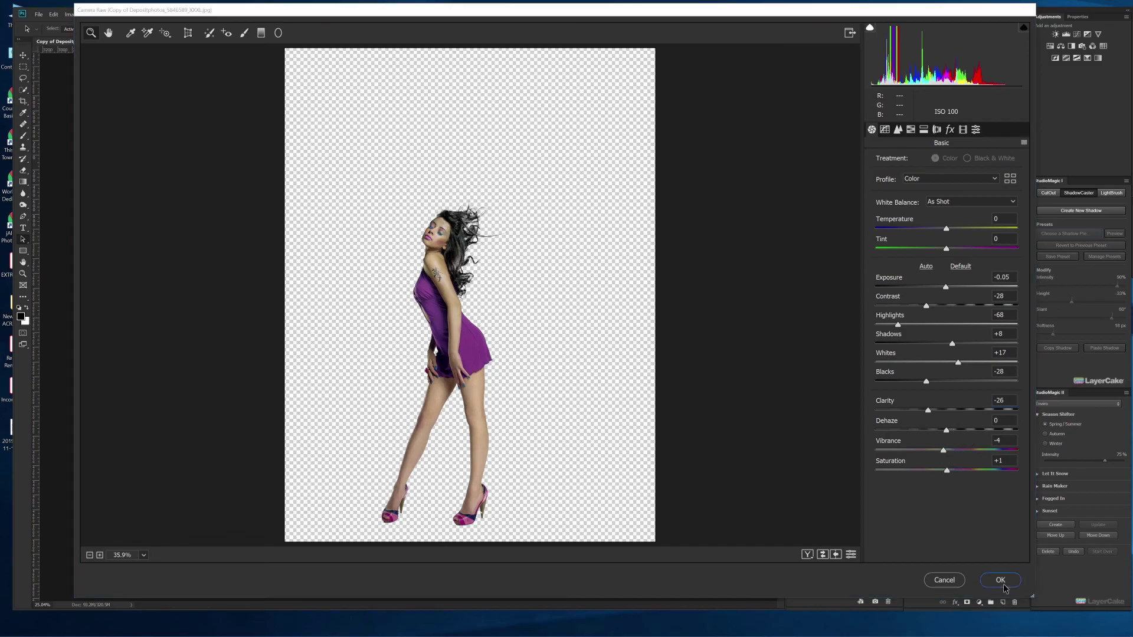